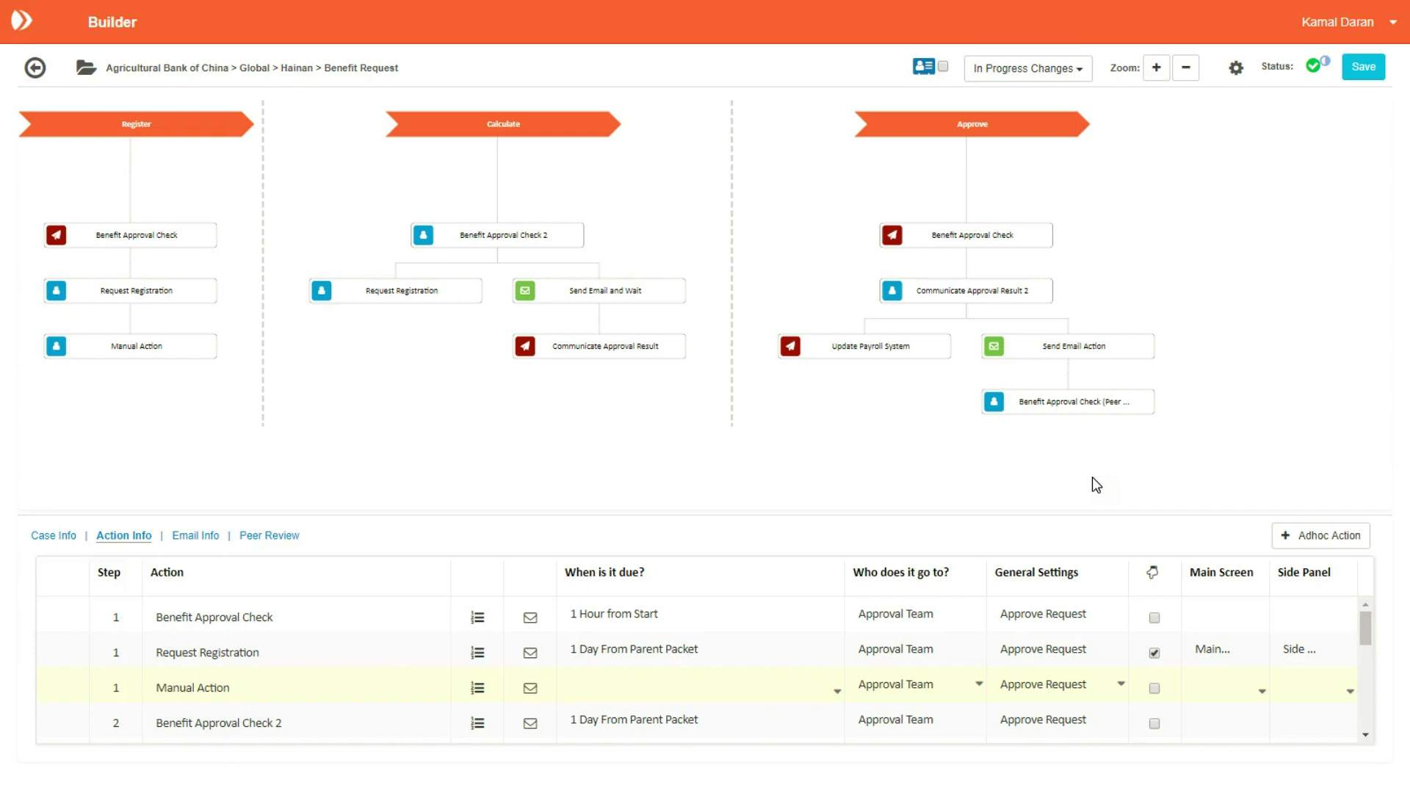
- Set the due date of the Manual Action in step 1 to "2 hour from start"
click(395, 677)
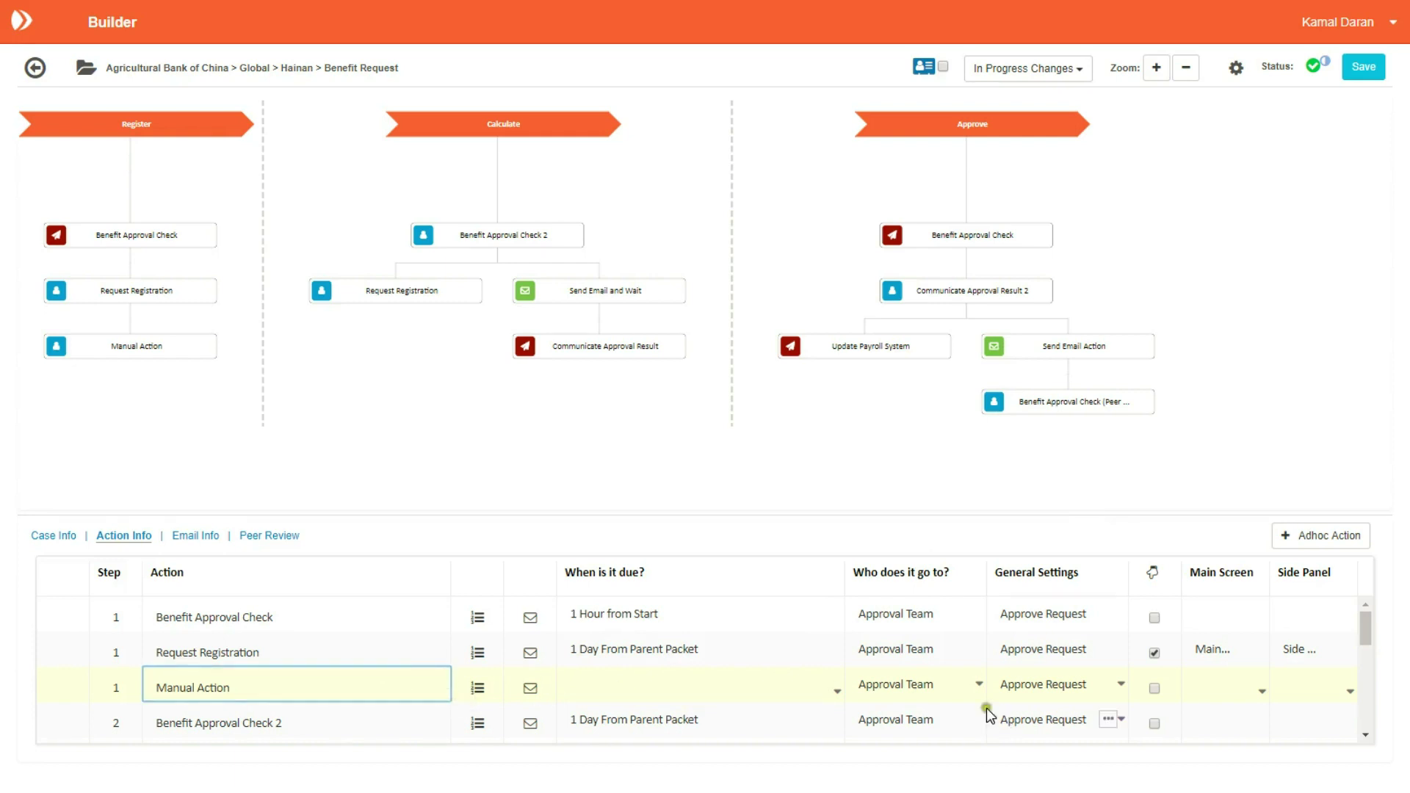
click(837, 692)
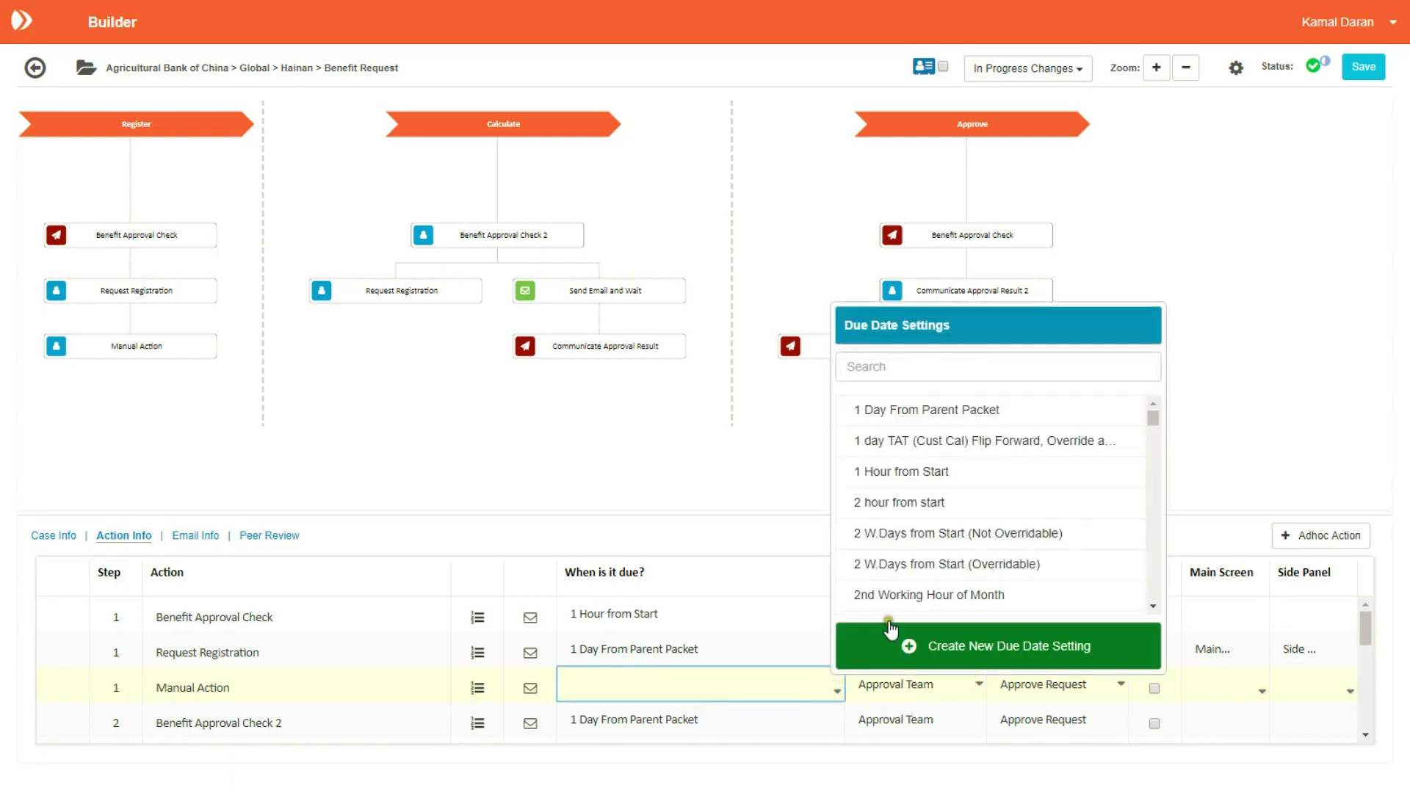
click(936, 514)
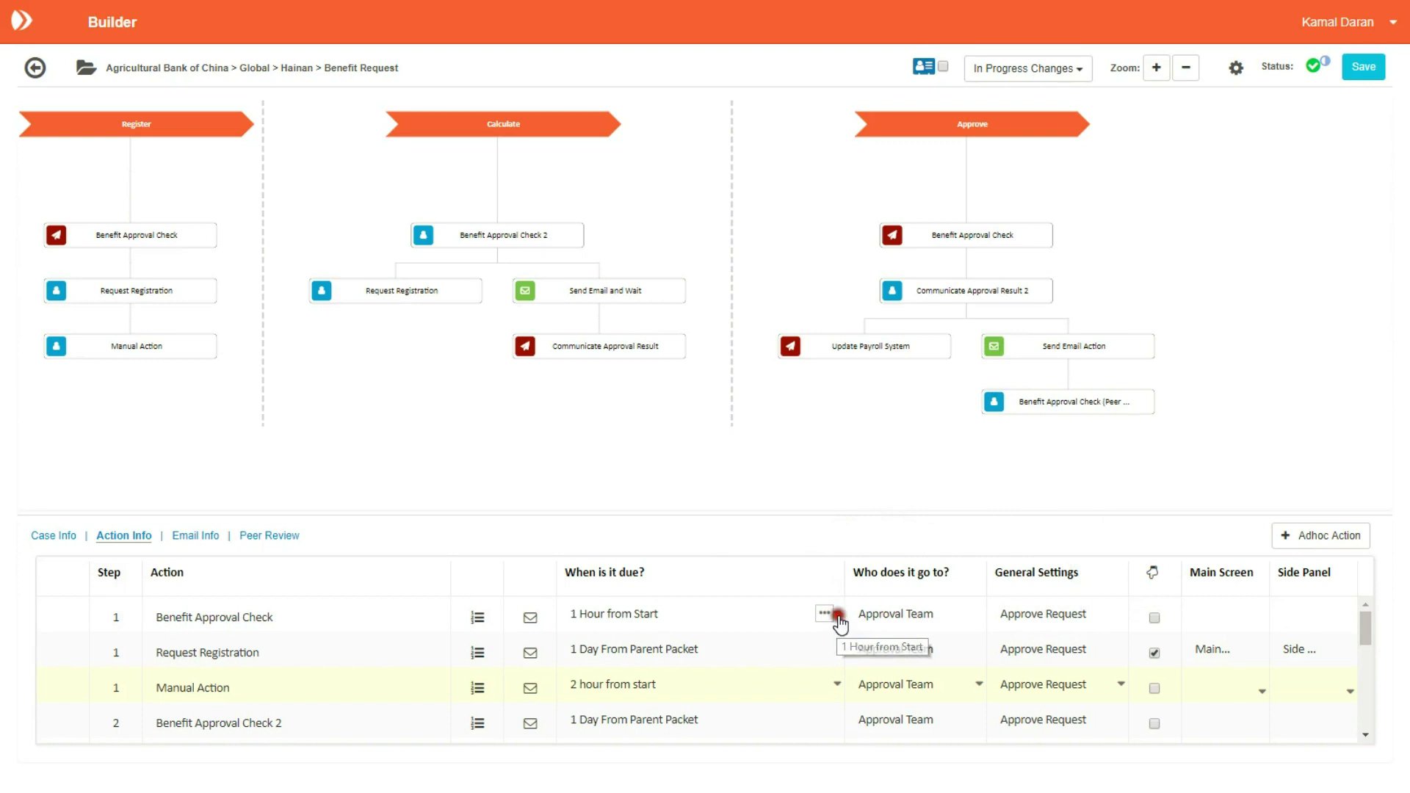
- Clone the due date setting of the step 1 Benefit Approval Check and name the copy "3 Hours from Start"
click(839, 618)
click(785, 520)
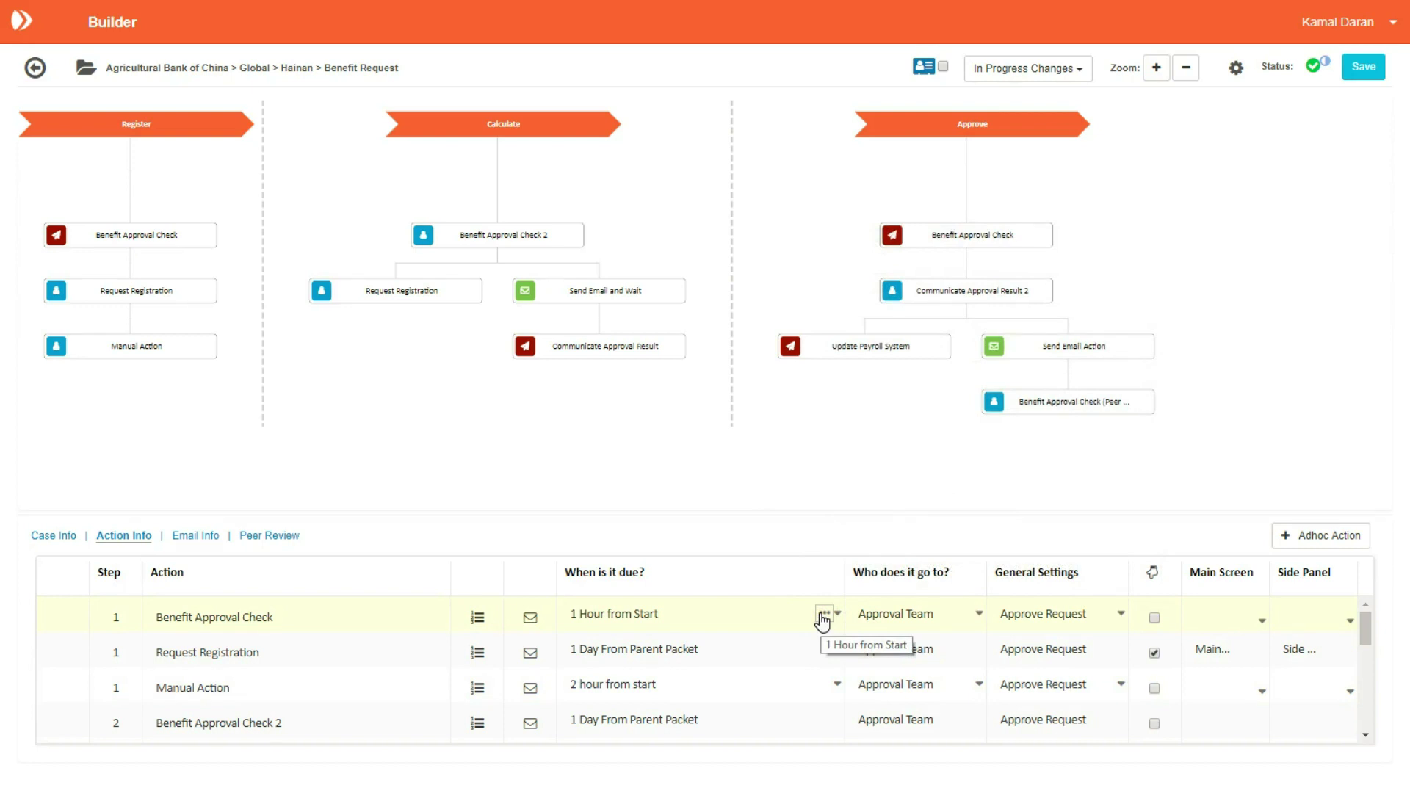
click(823, 617)
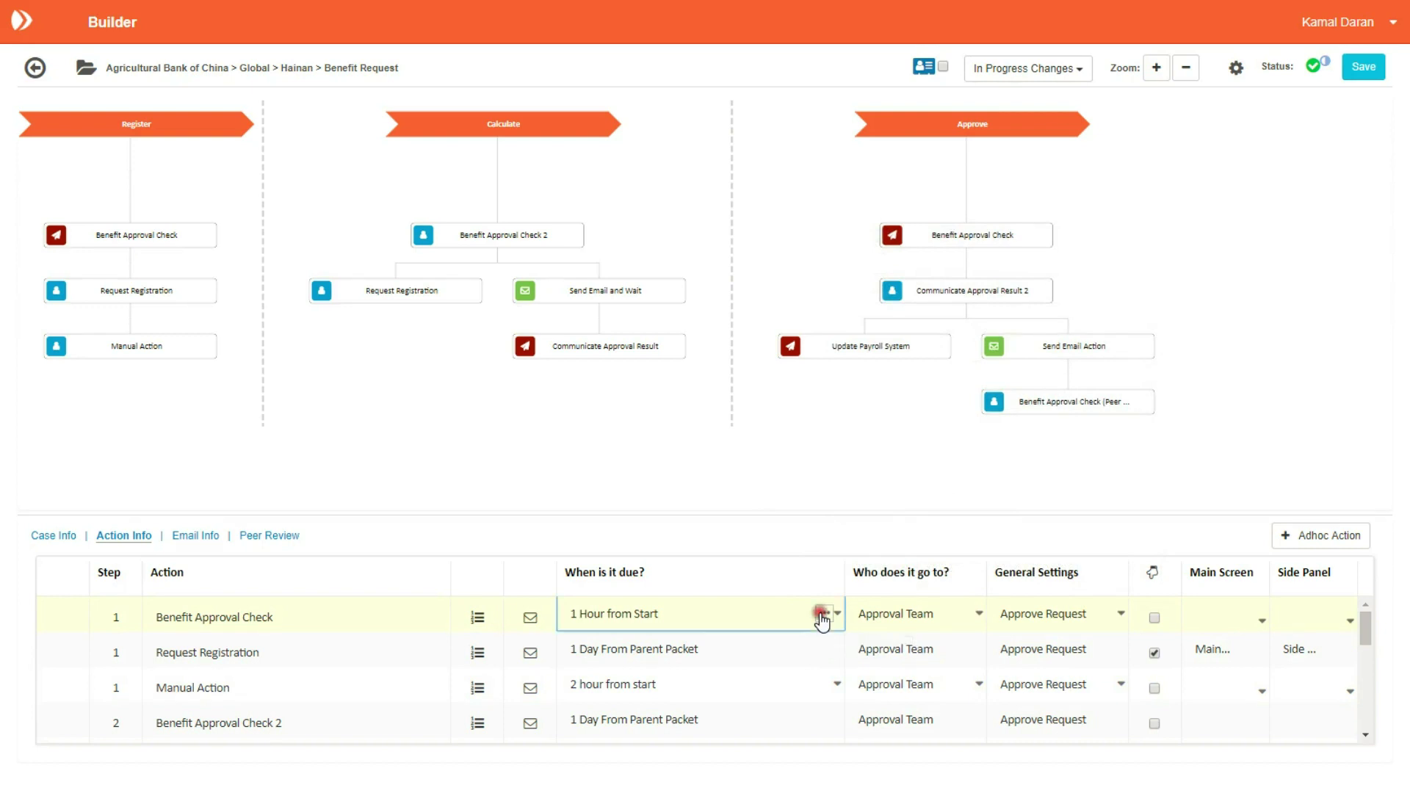
click(823, 615)
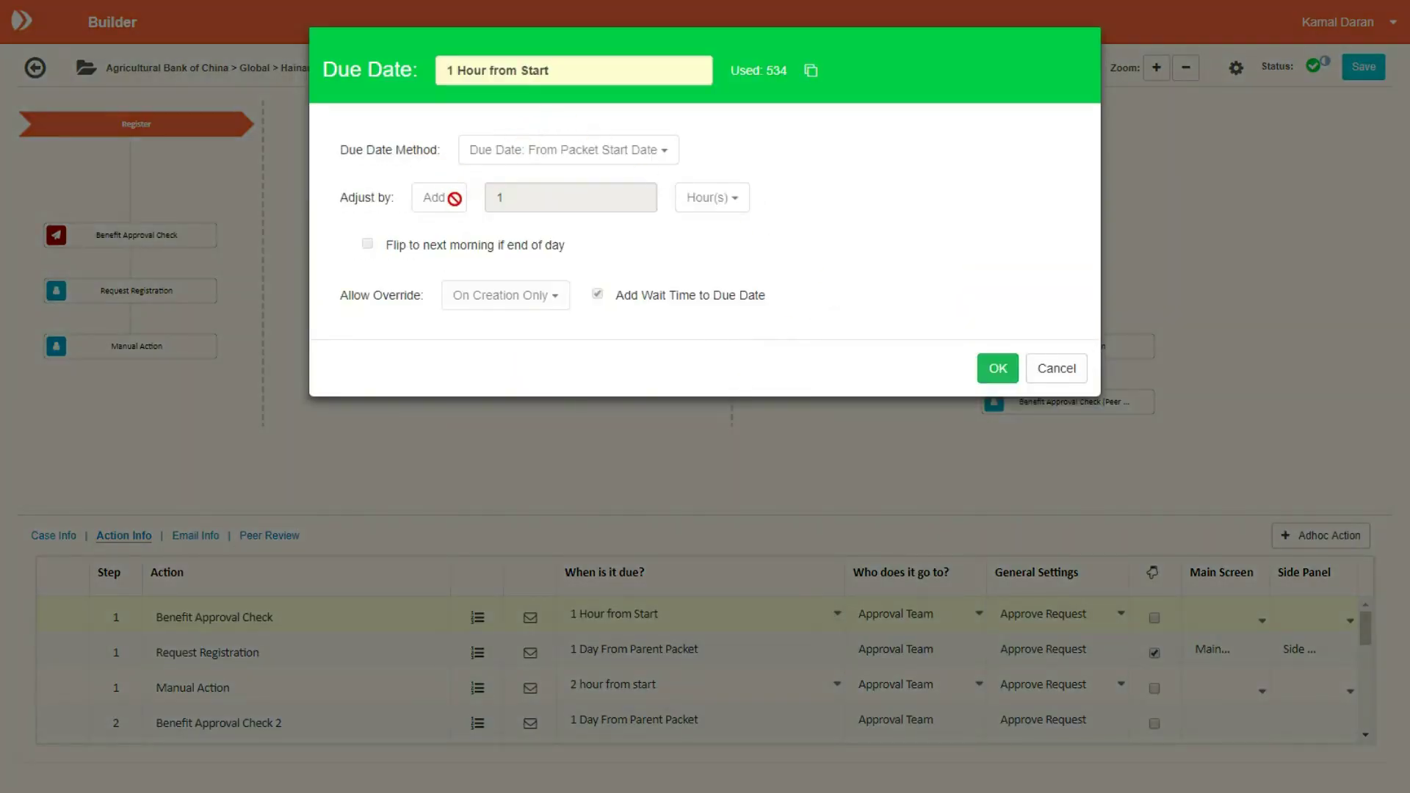
click(811, 72)
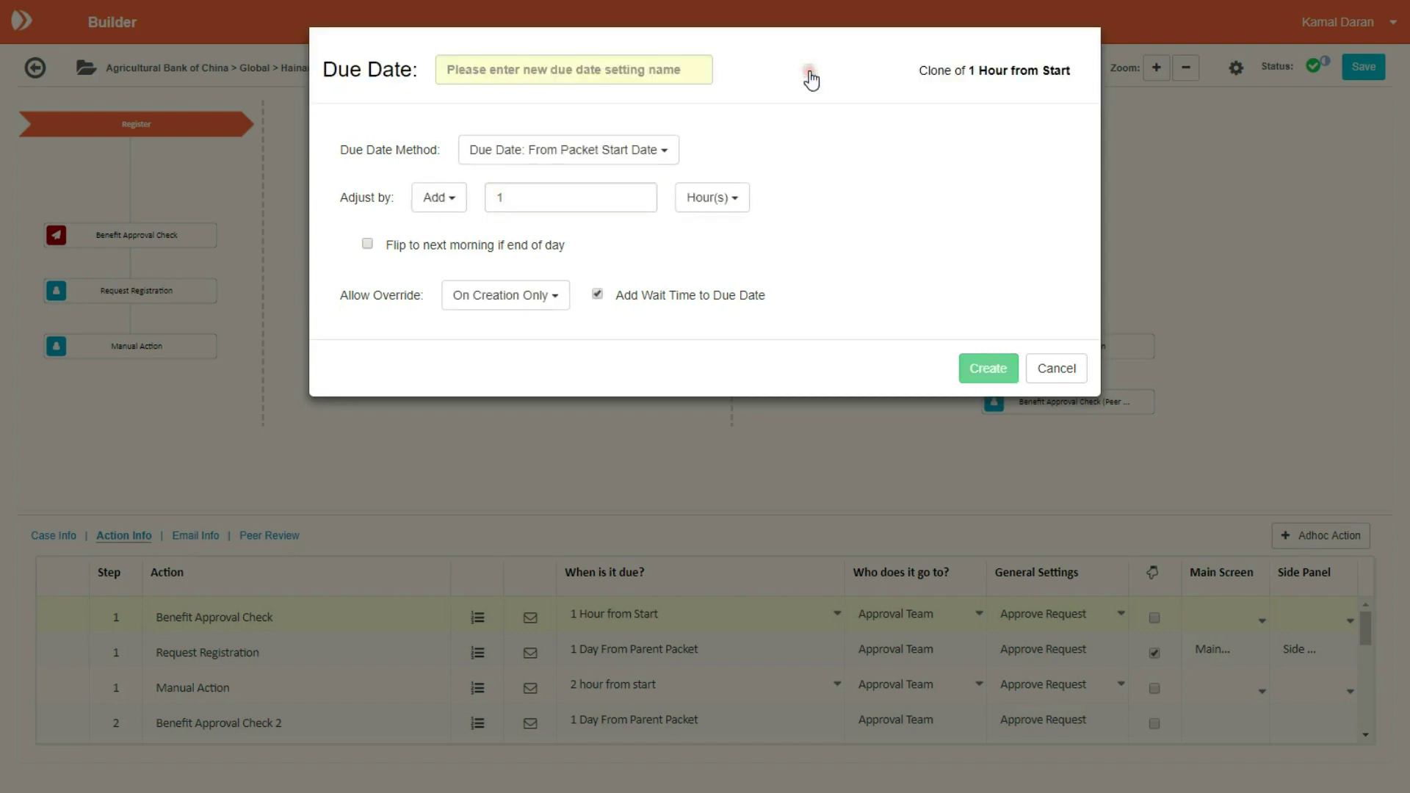
click(472, 71)
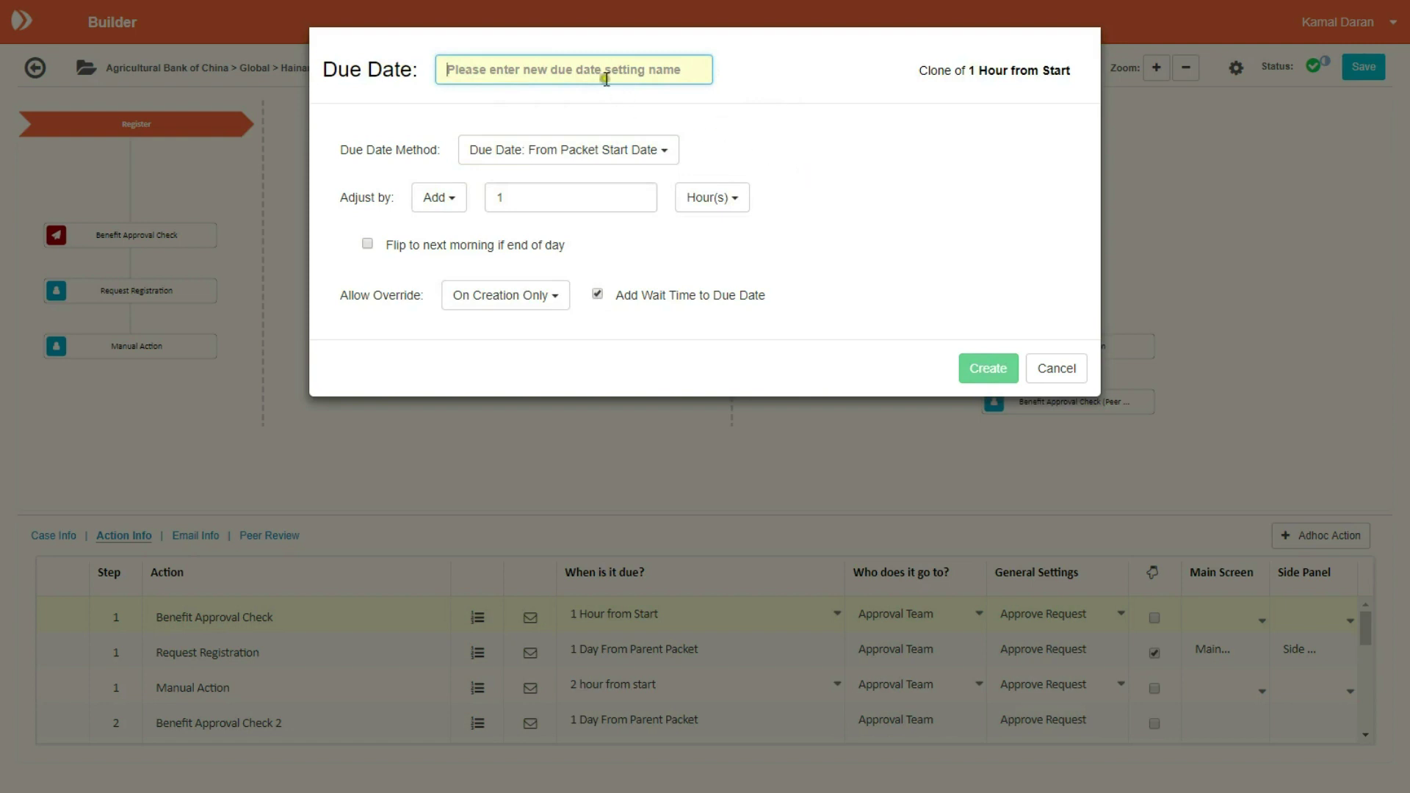
drag(588, 68, 840, 69)
text(3)
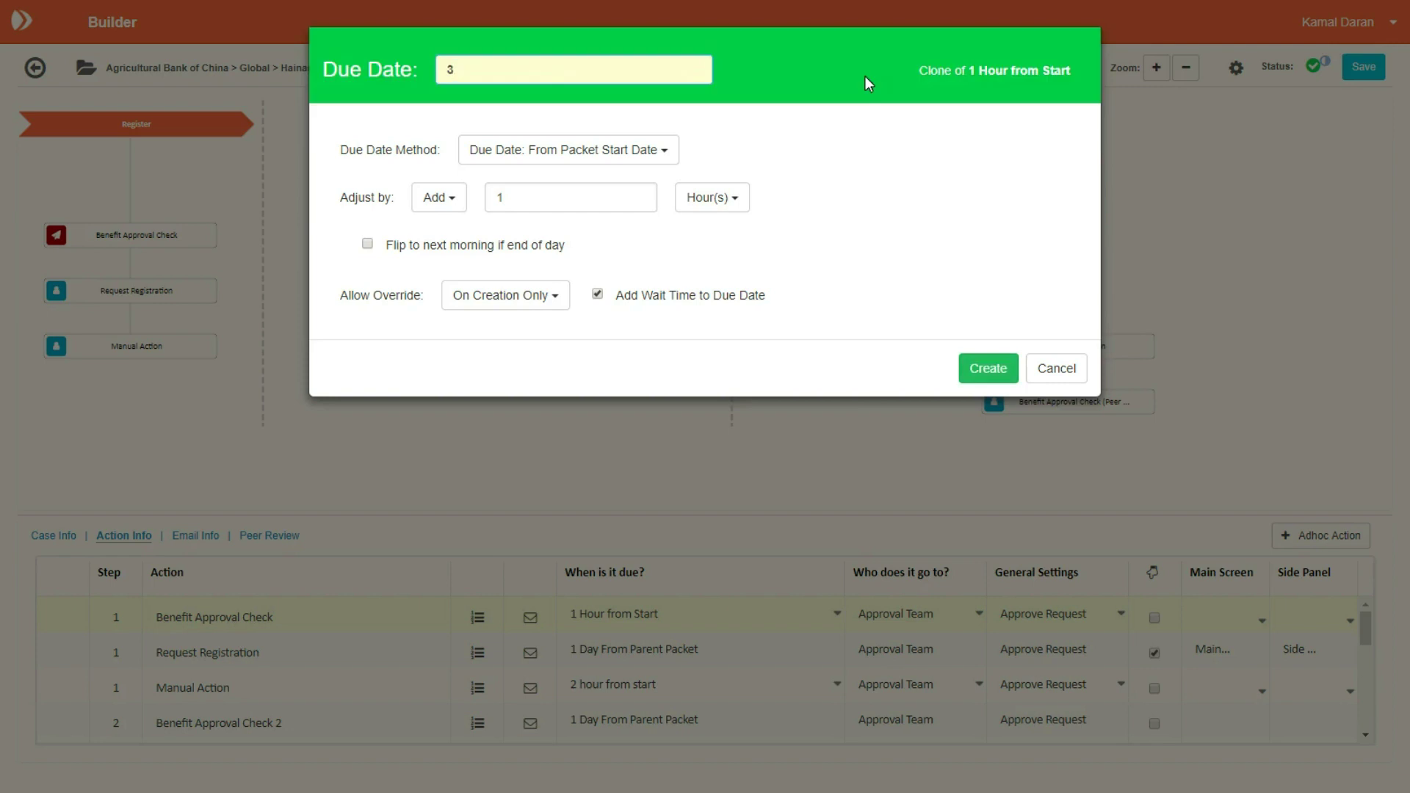
text( Hours from Start)
- Try First Day of Current Month and First Day of Month From Schedule Date by Step Number as due date method, returning to From Packet Start Date
click(664, 151)
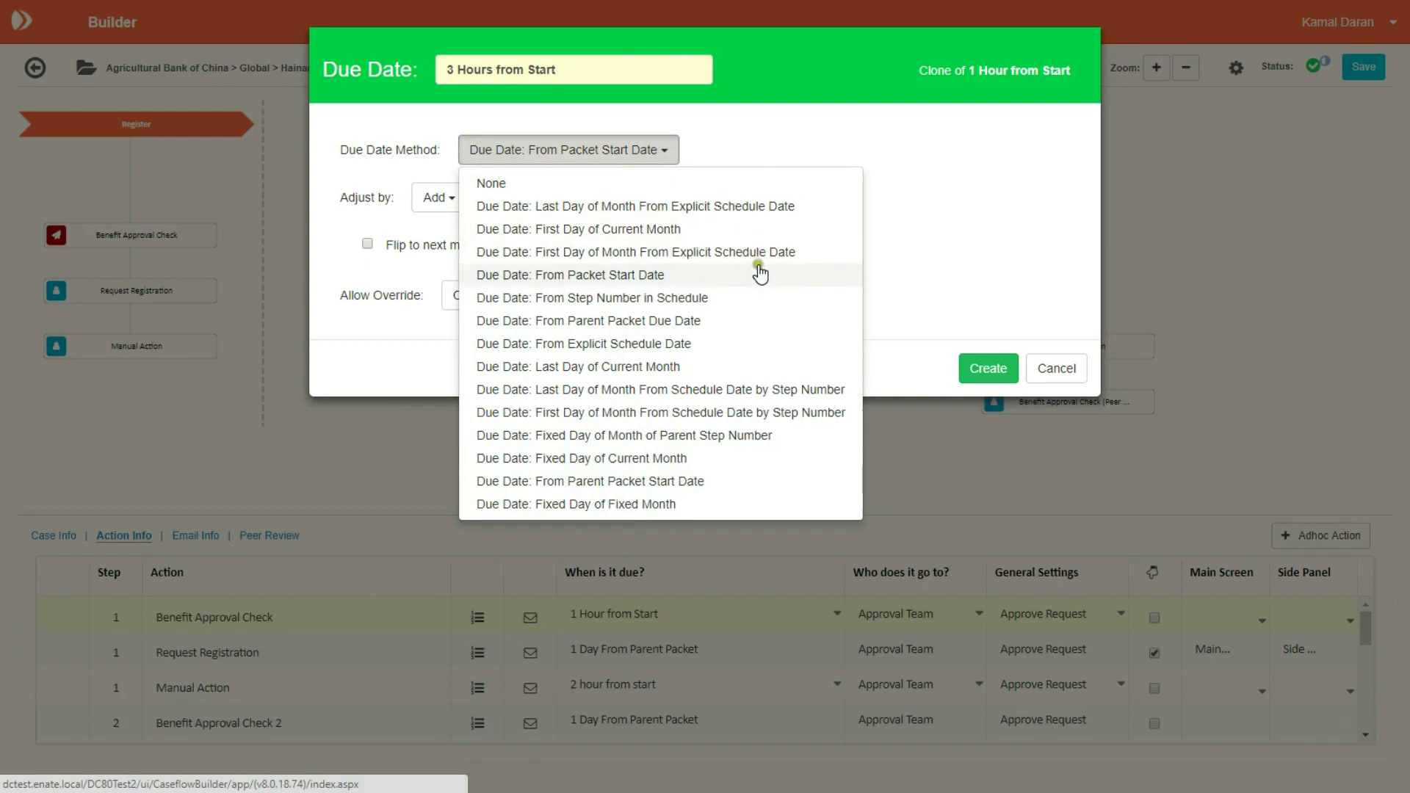
click(701, 232)
click(727, 452)
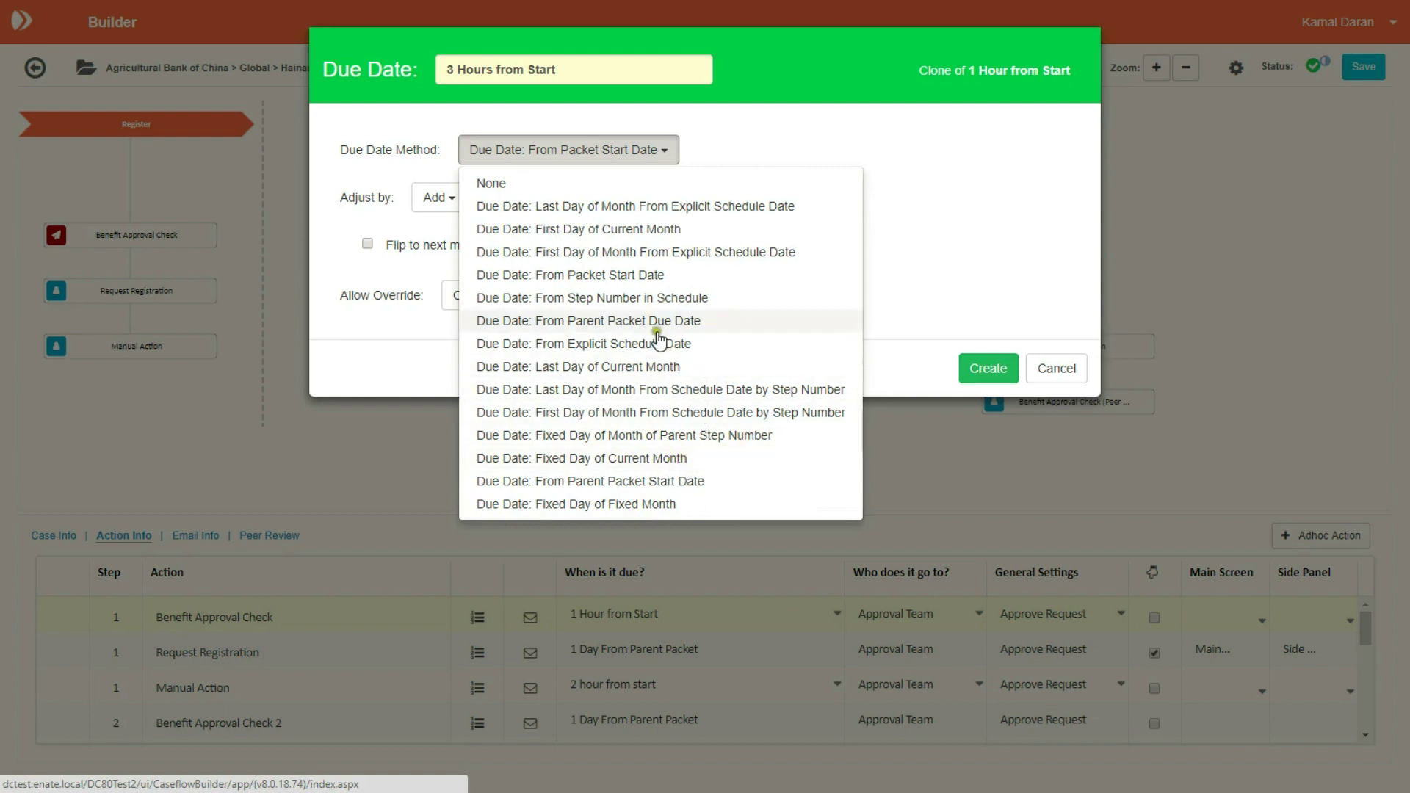
click(694, 304)
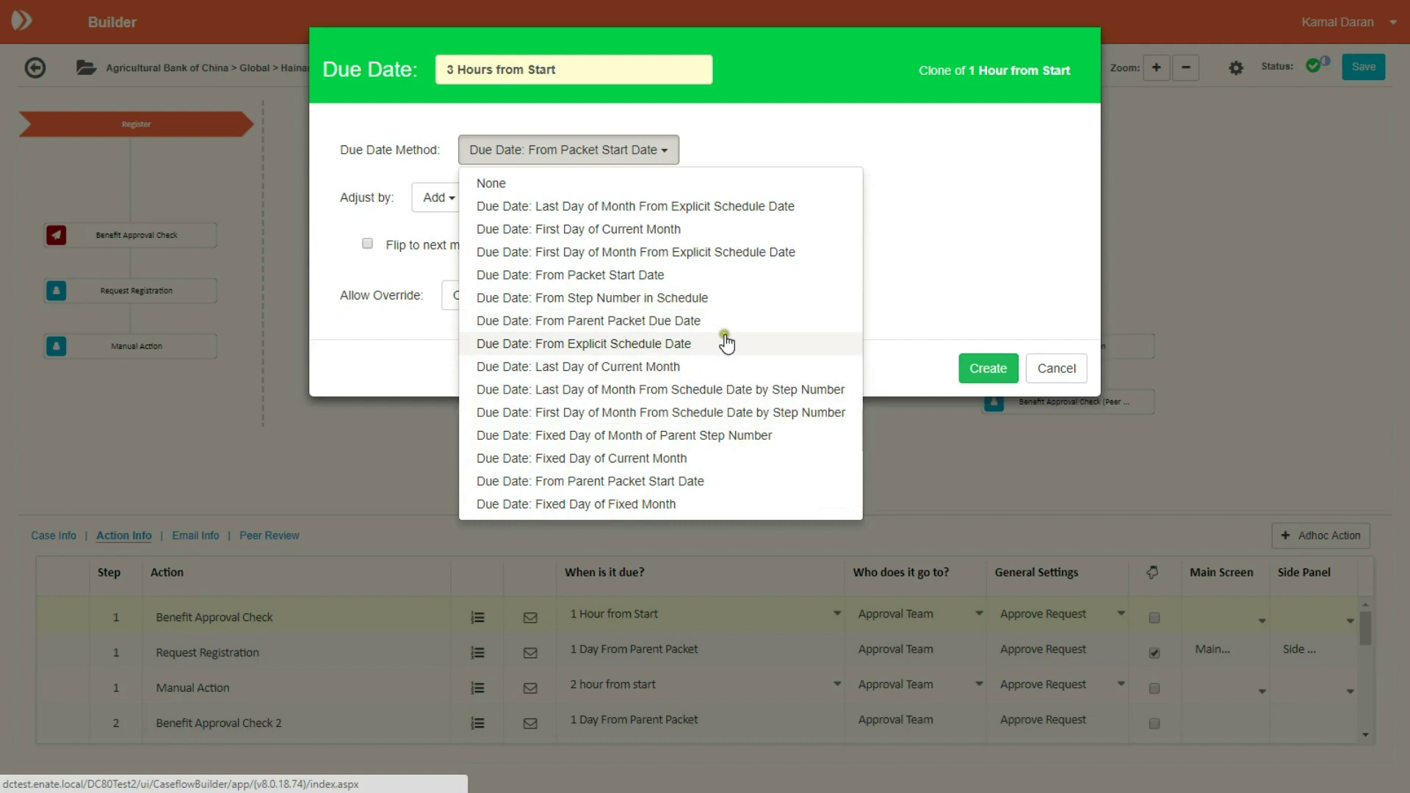
click(639, 229)
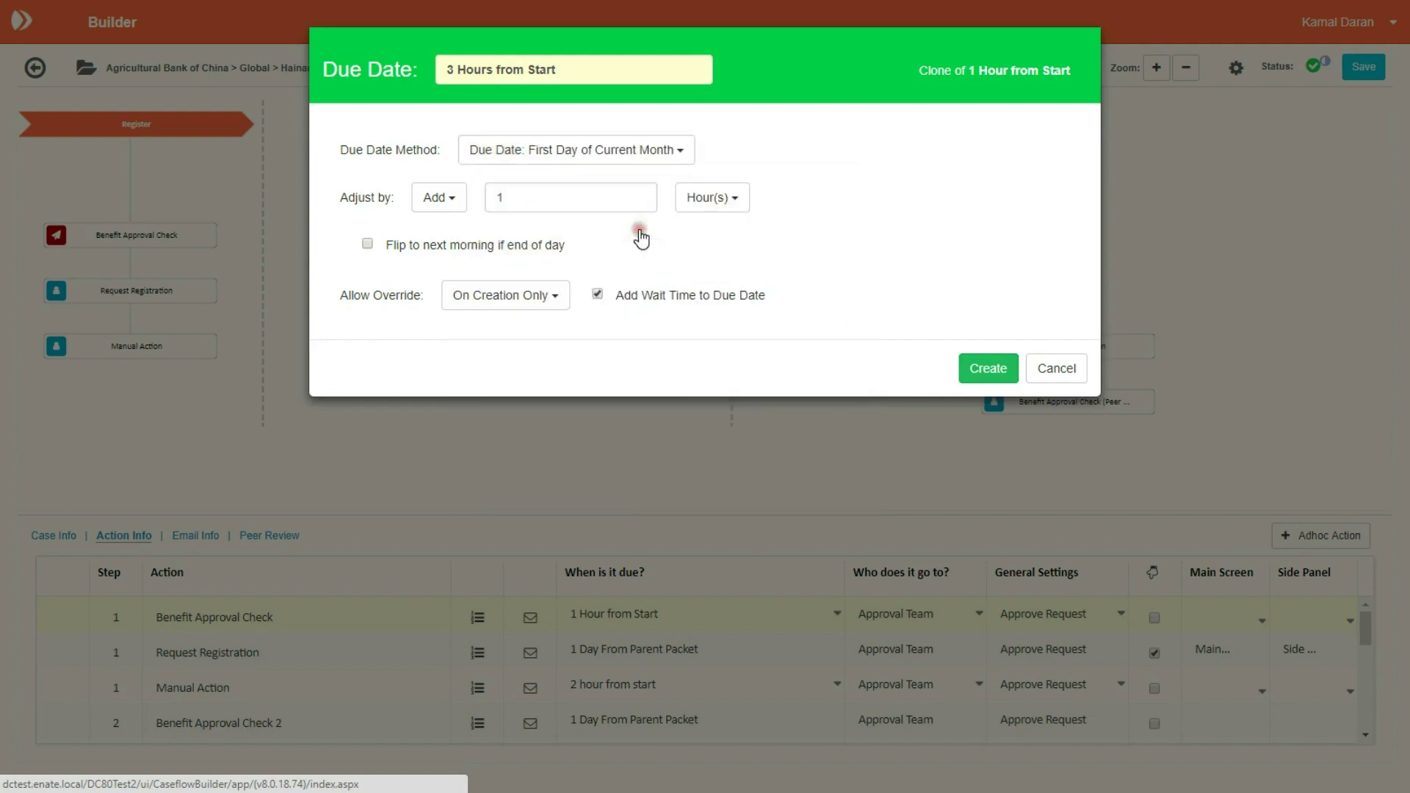
click(689, 174)
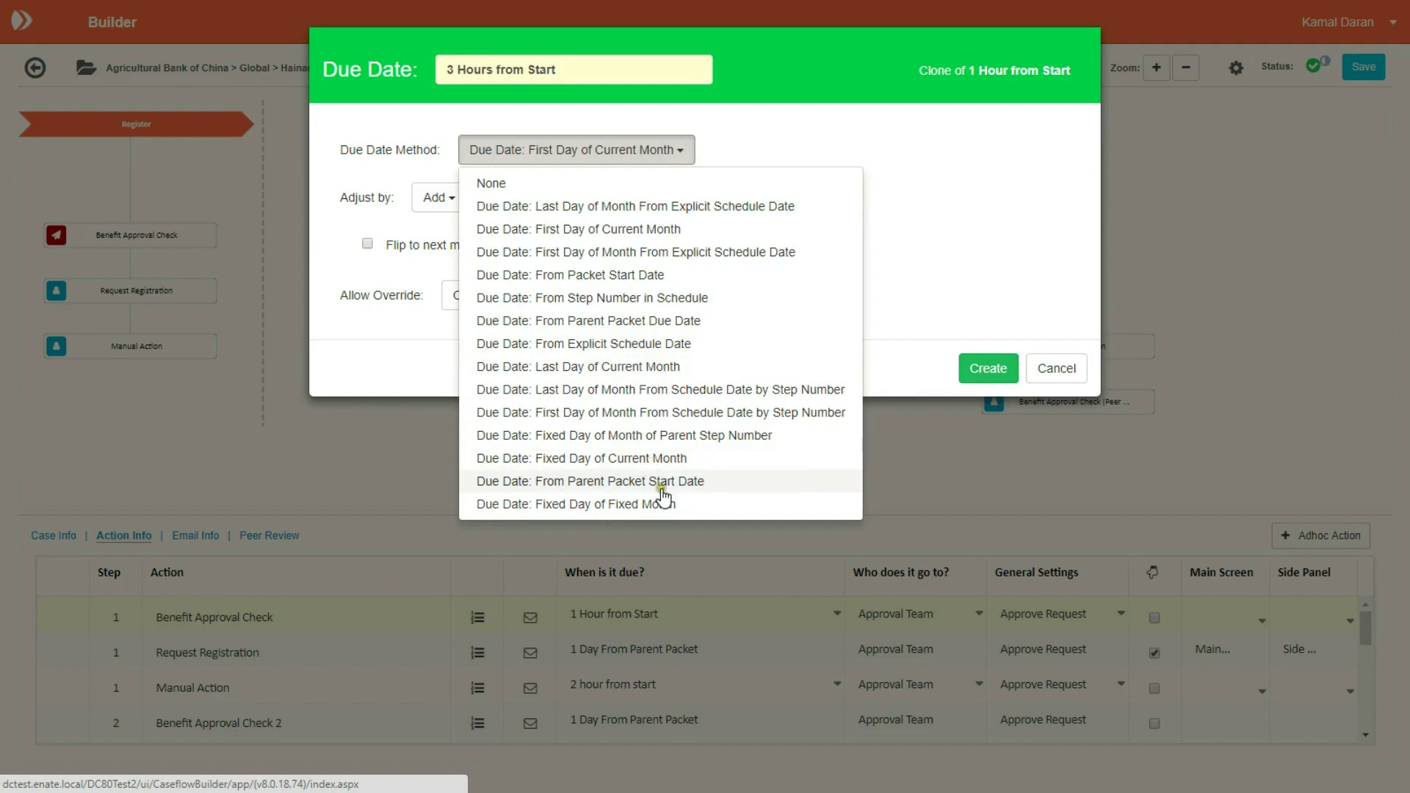
click(690, 412)
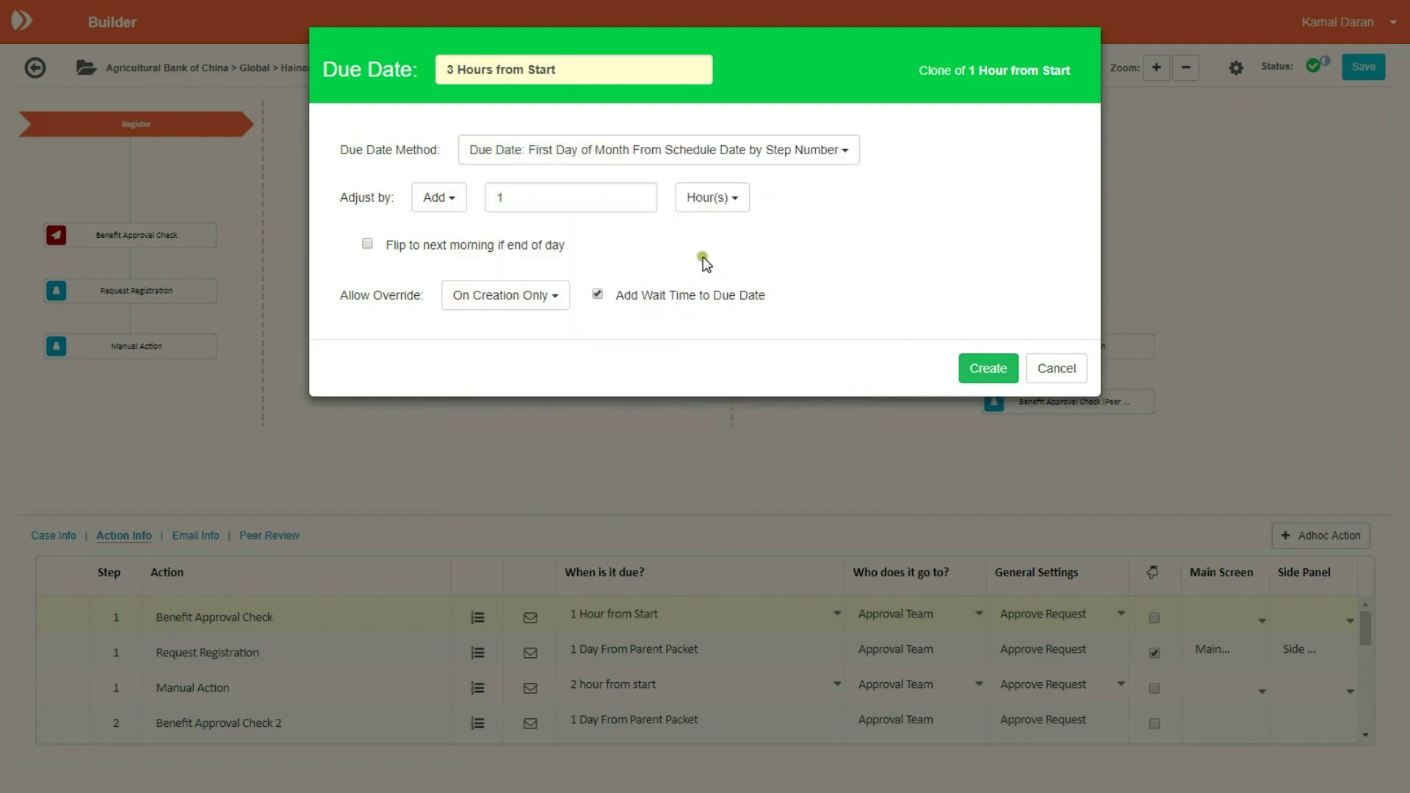
click(848, 149)
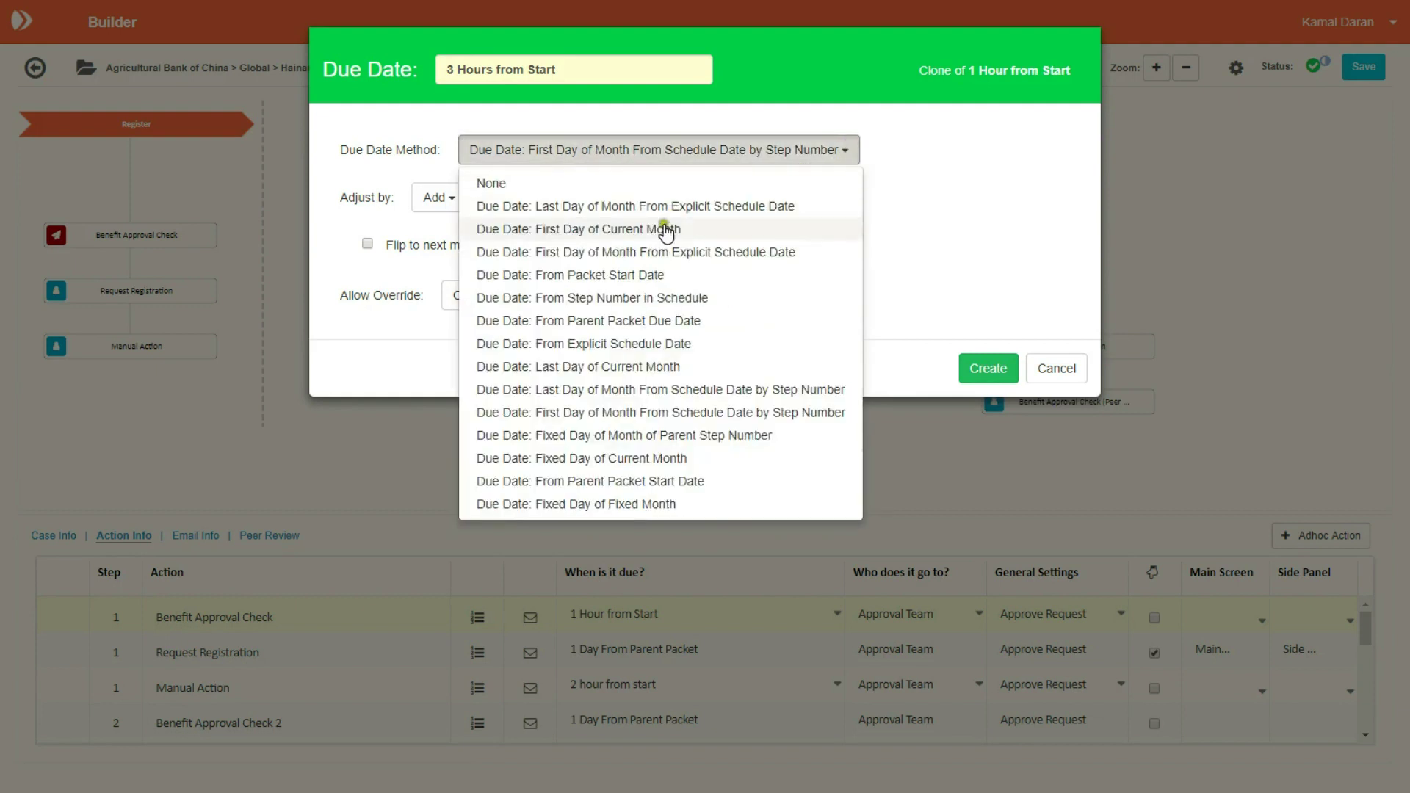
click(629, 275)
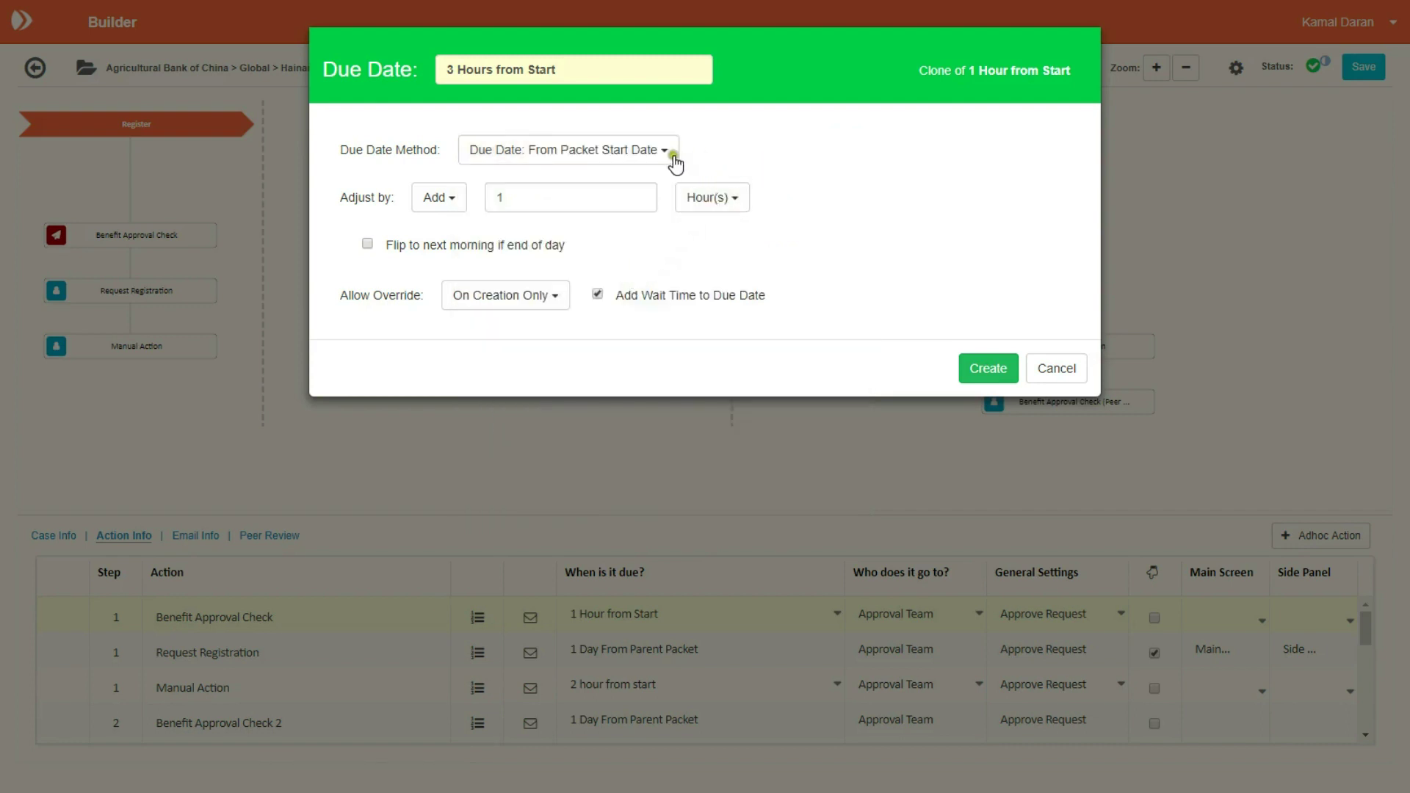
- Set the due date adjustment to add 3 Working Hour(s)
click(461, 208)
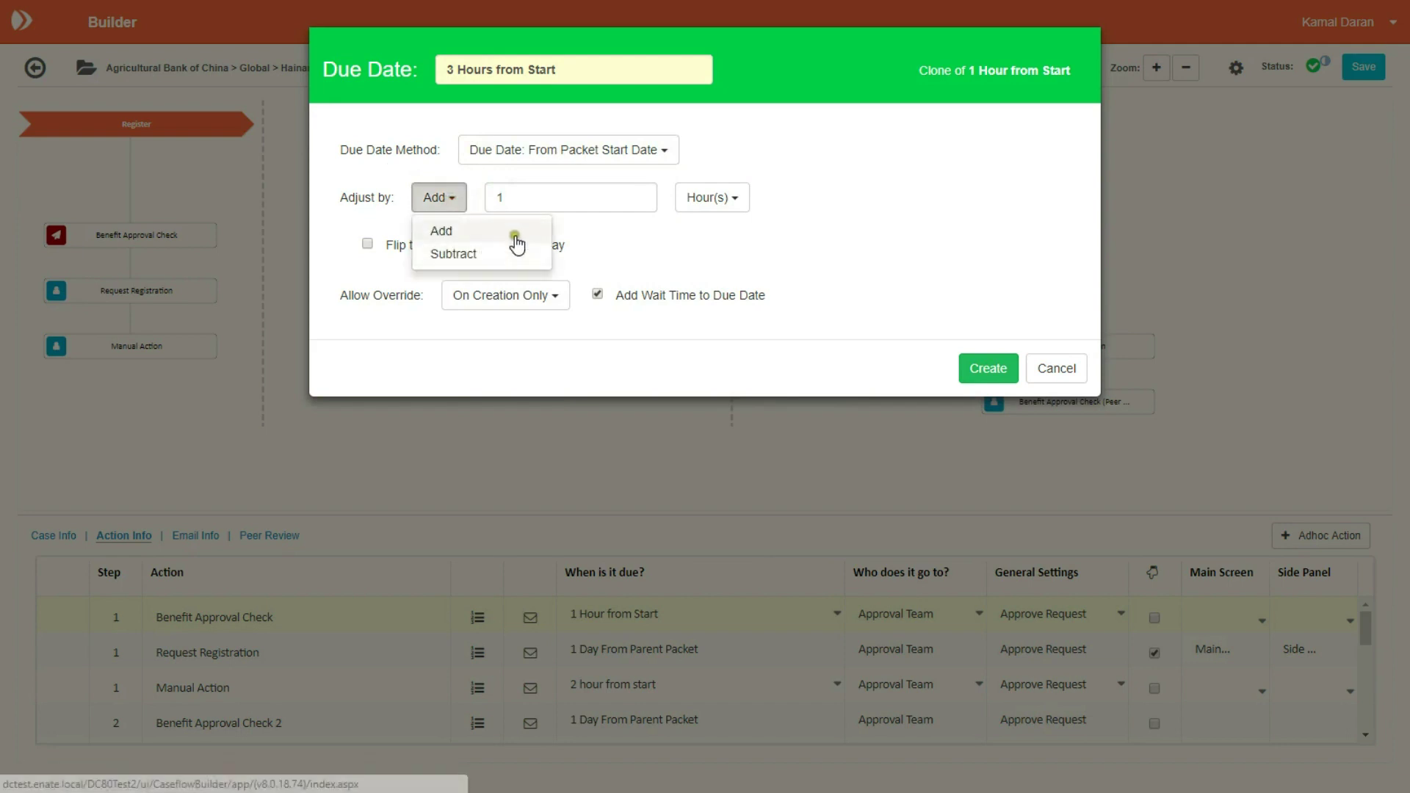
click(539, 200)
key(BackSpace)
text(3)
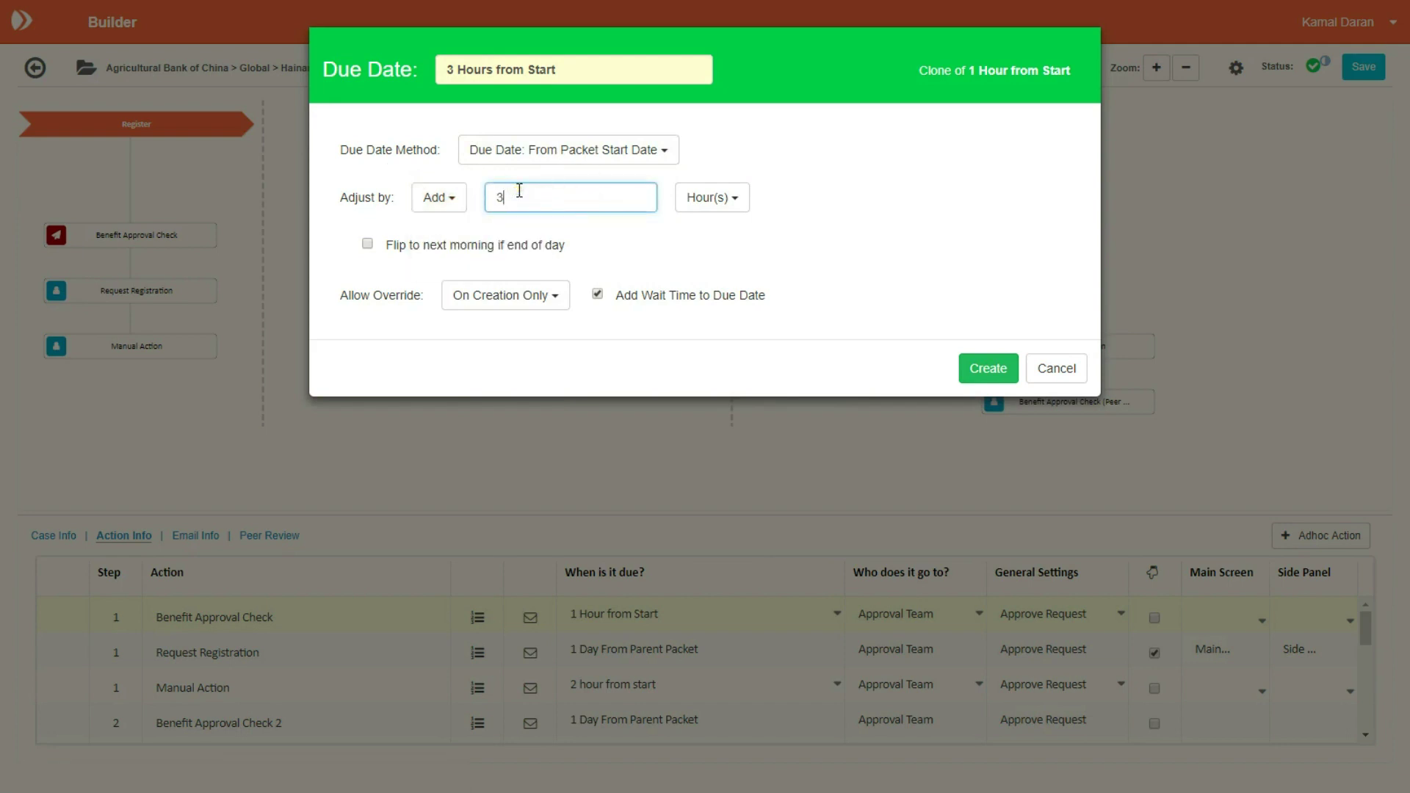
click(734, 201)
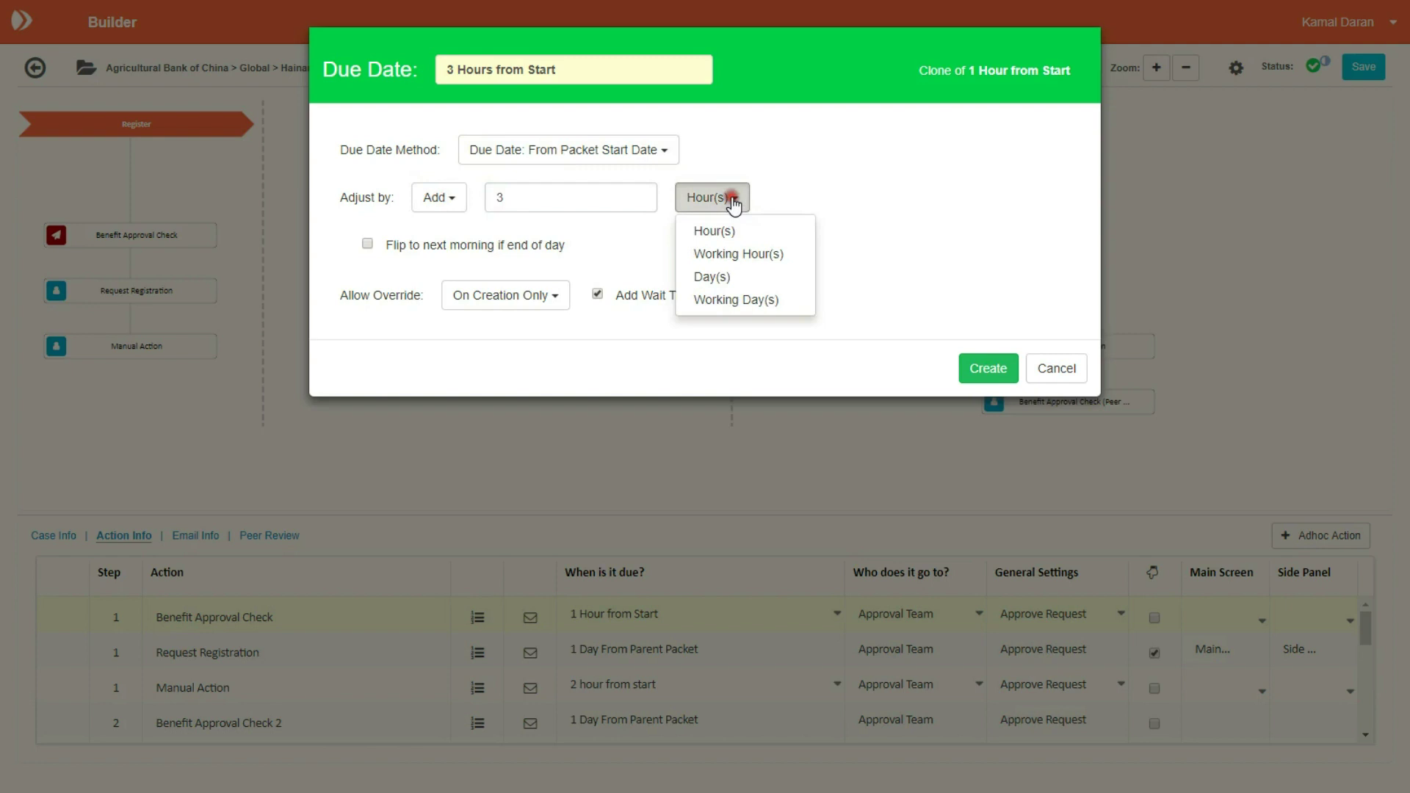
click(762, 259)
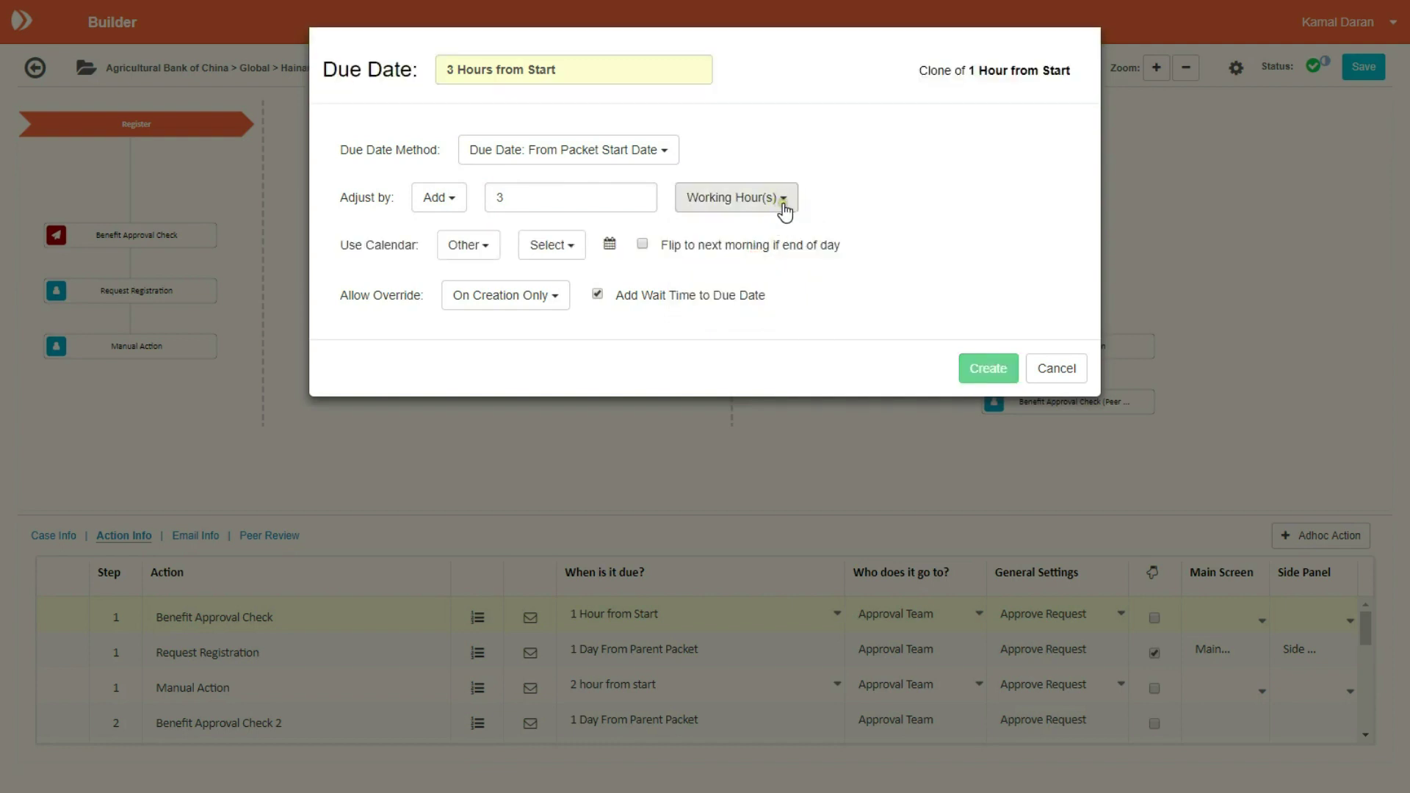
- Use the Other calendar "9:00 - 5:30 US Central" and enable flipping to next morning if end of day
click(487, 248)
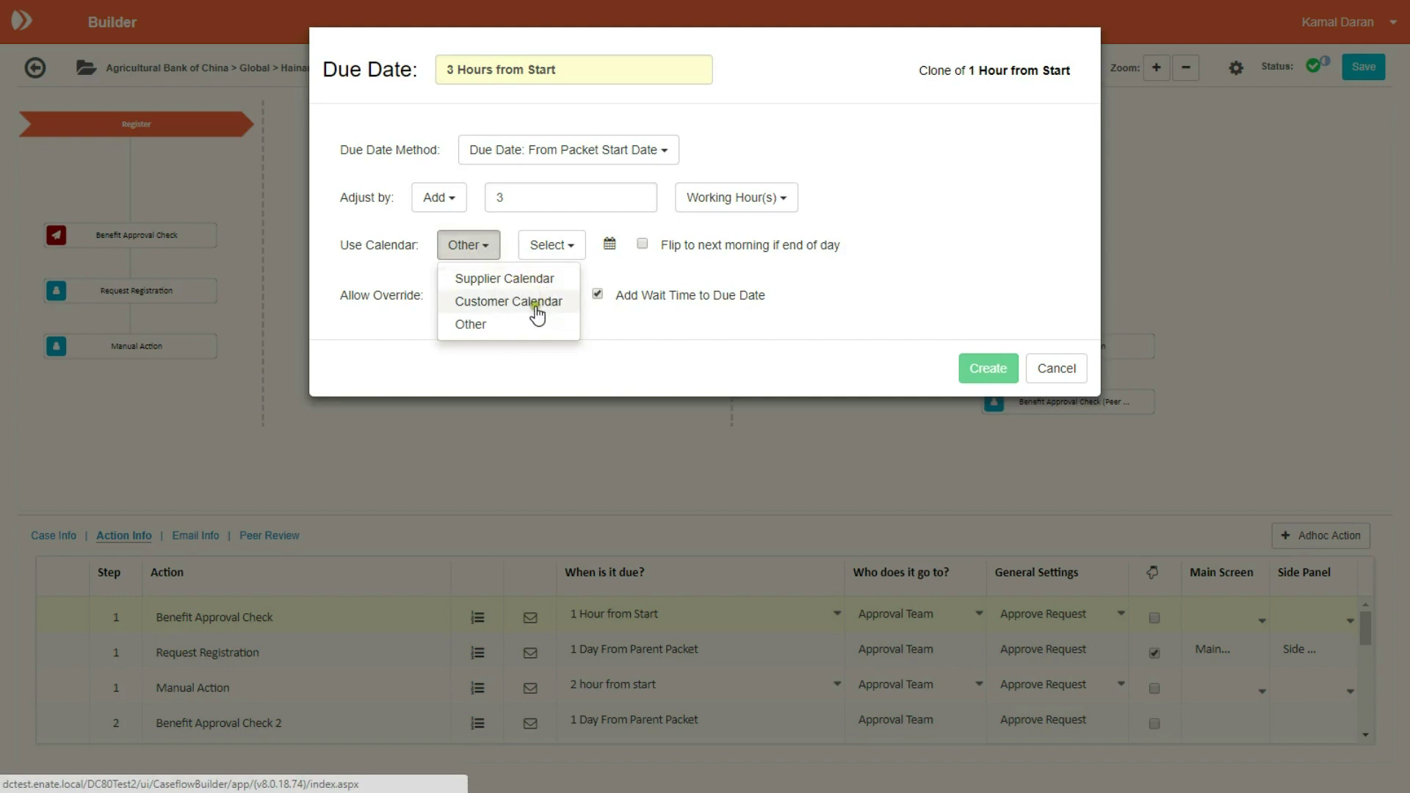
click(478, 324)
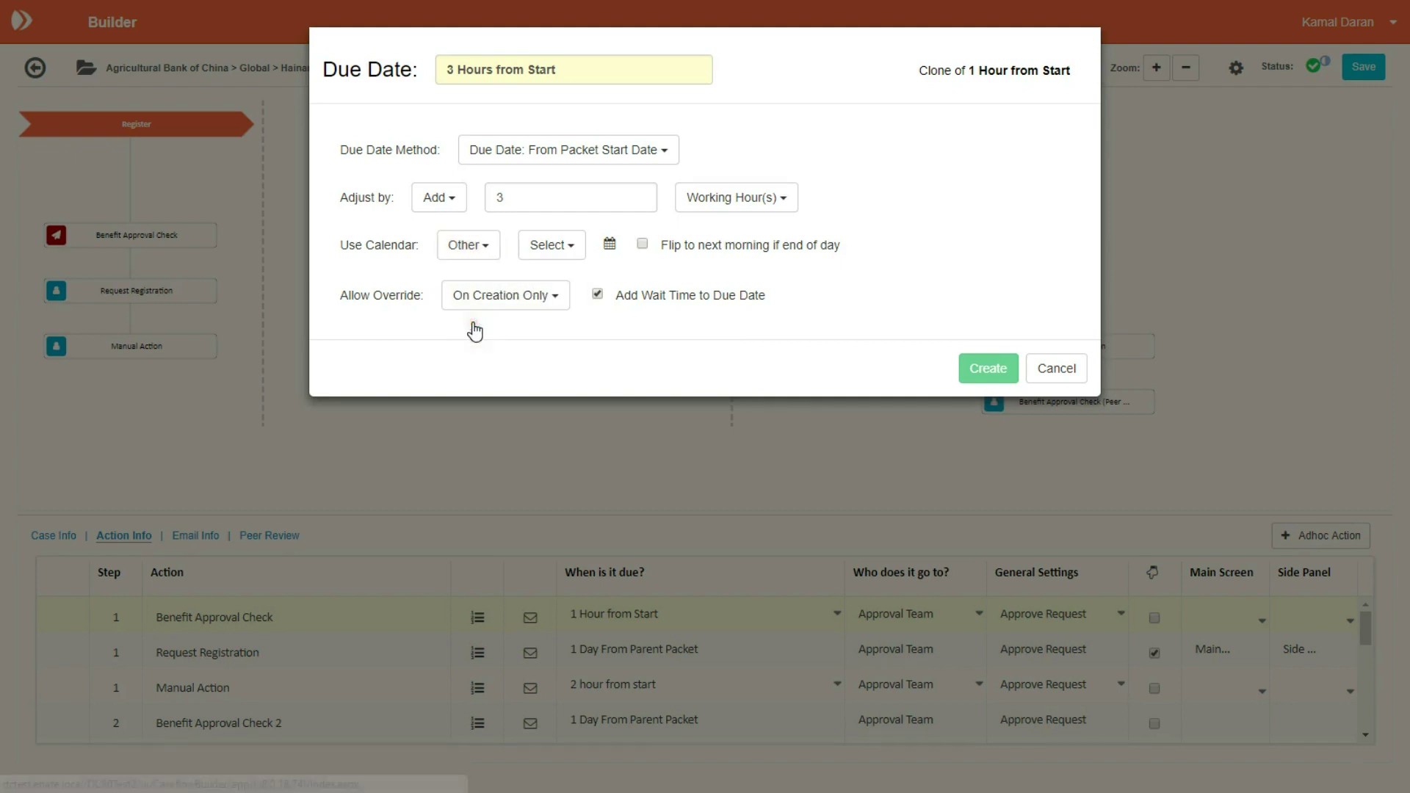
click(573, 244)
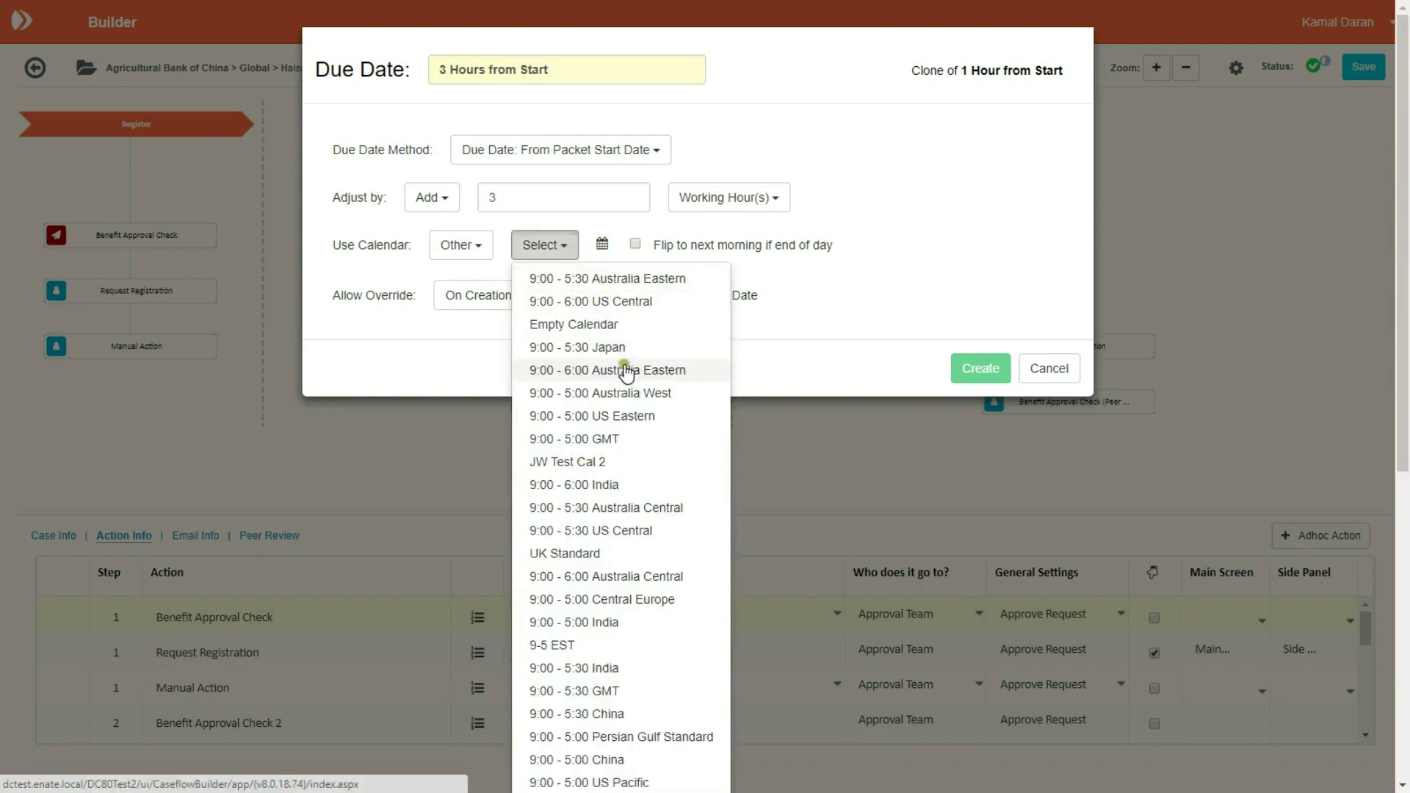
click(619, 529)
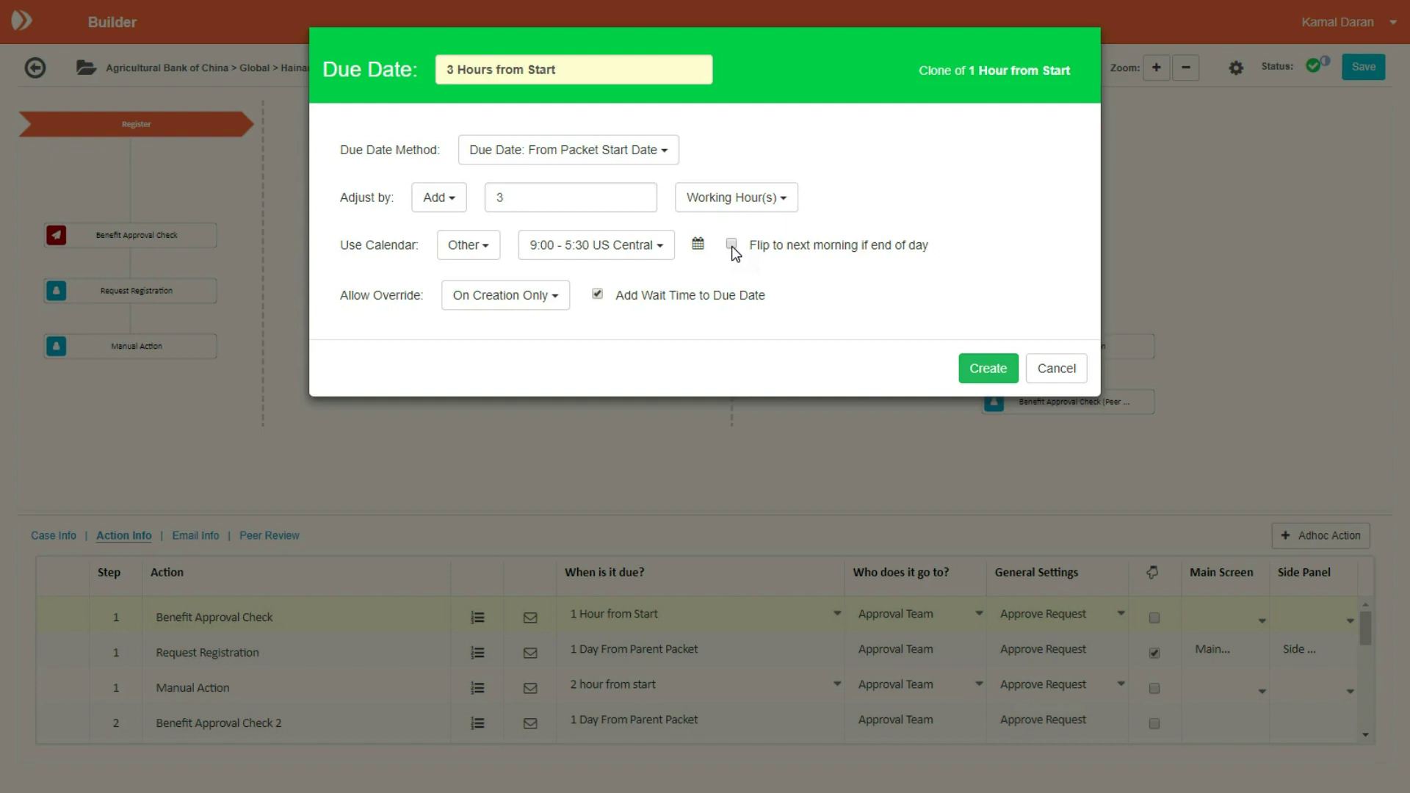
click(733, 245)
- Review the Allow Override choices, keep On Creation Only, and create the cloned due date setting
click(557, 297)
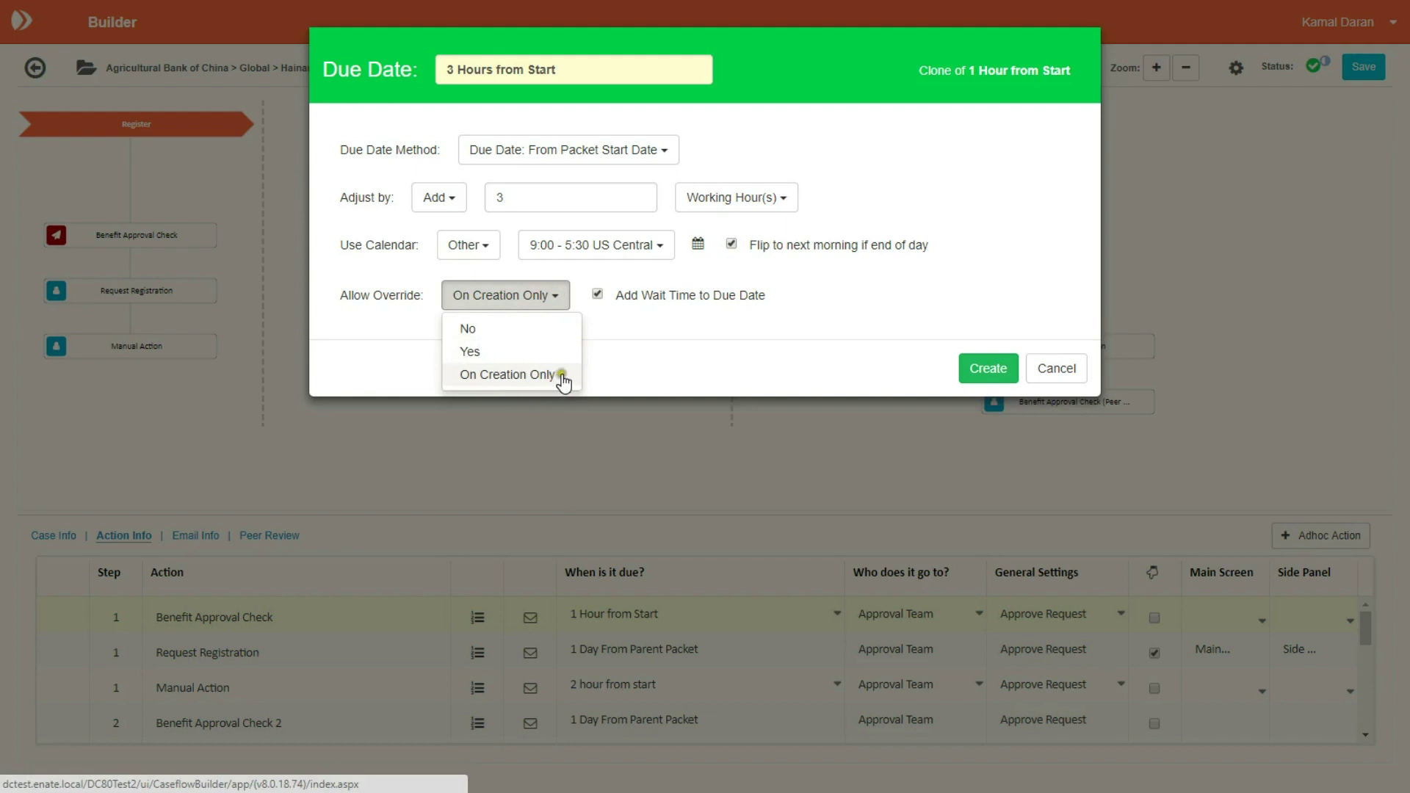
click(708, 324)
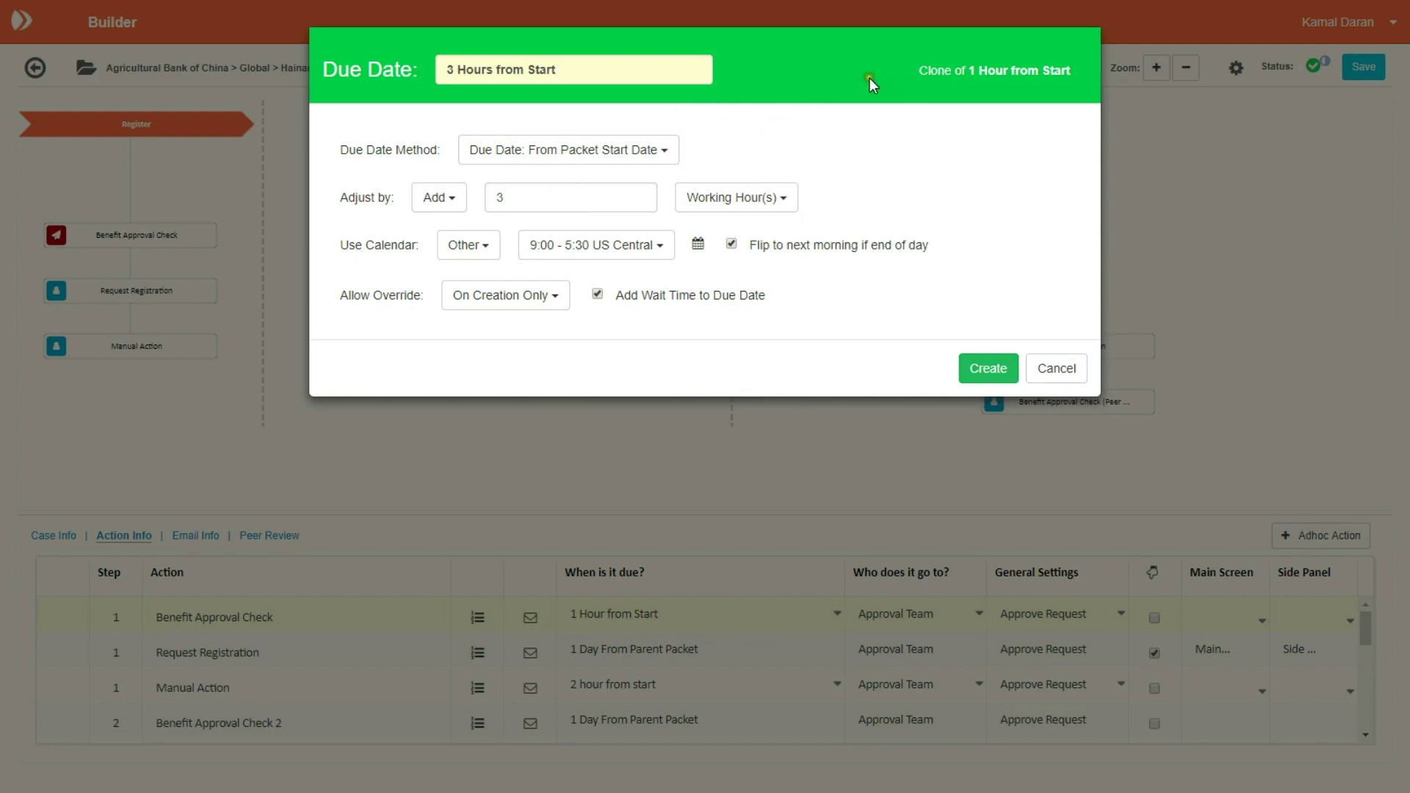
click(985, 370)
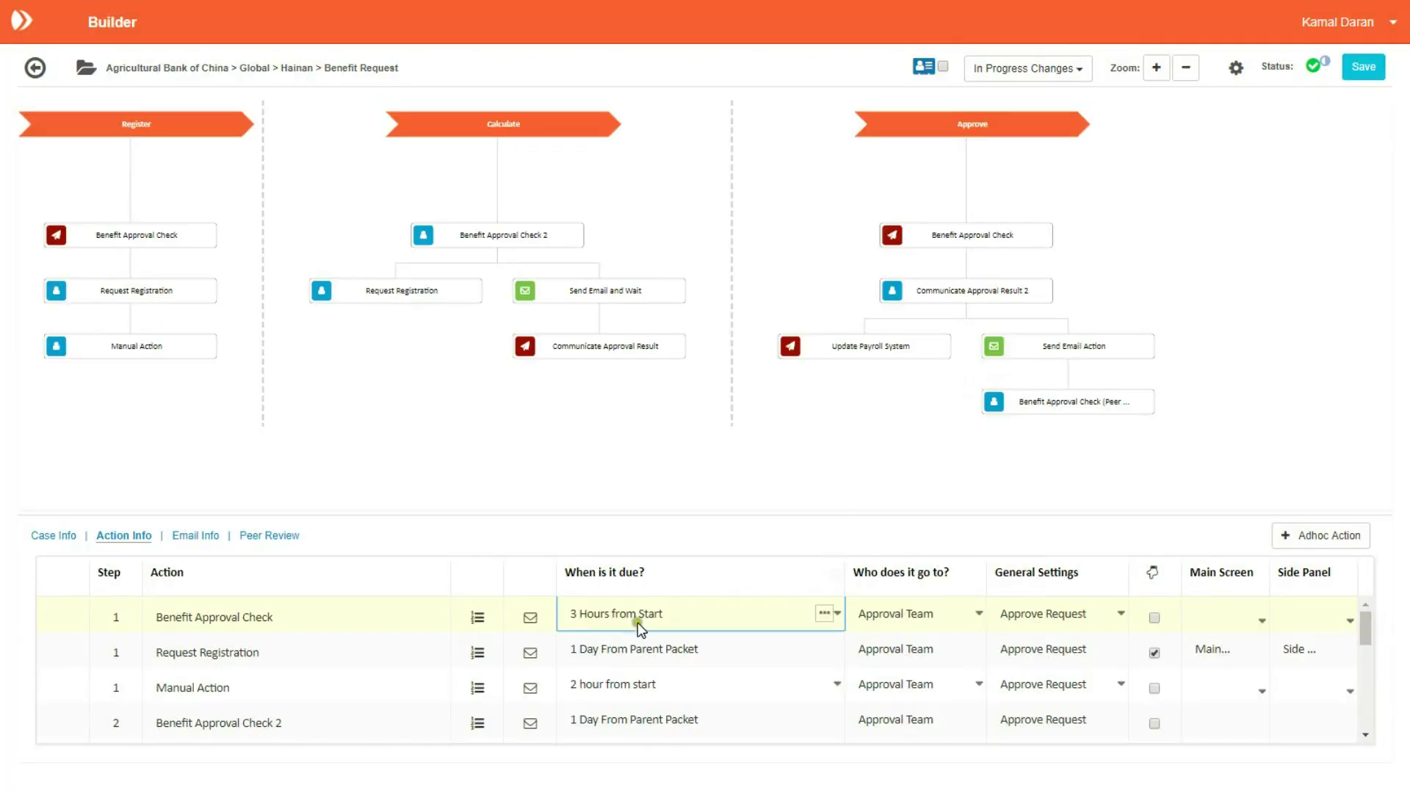
click(785, 612)
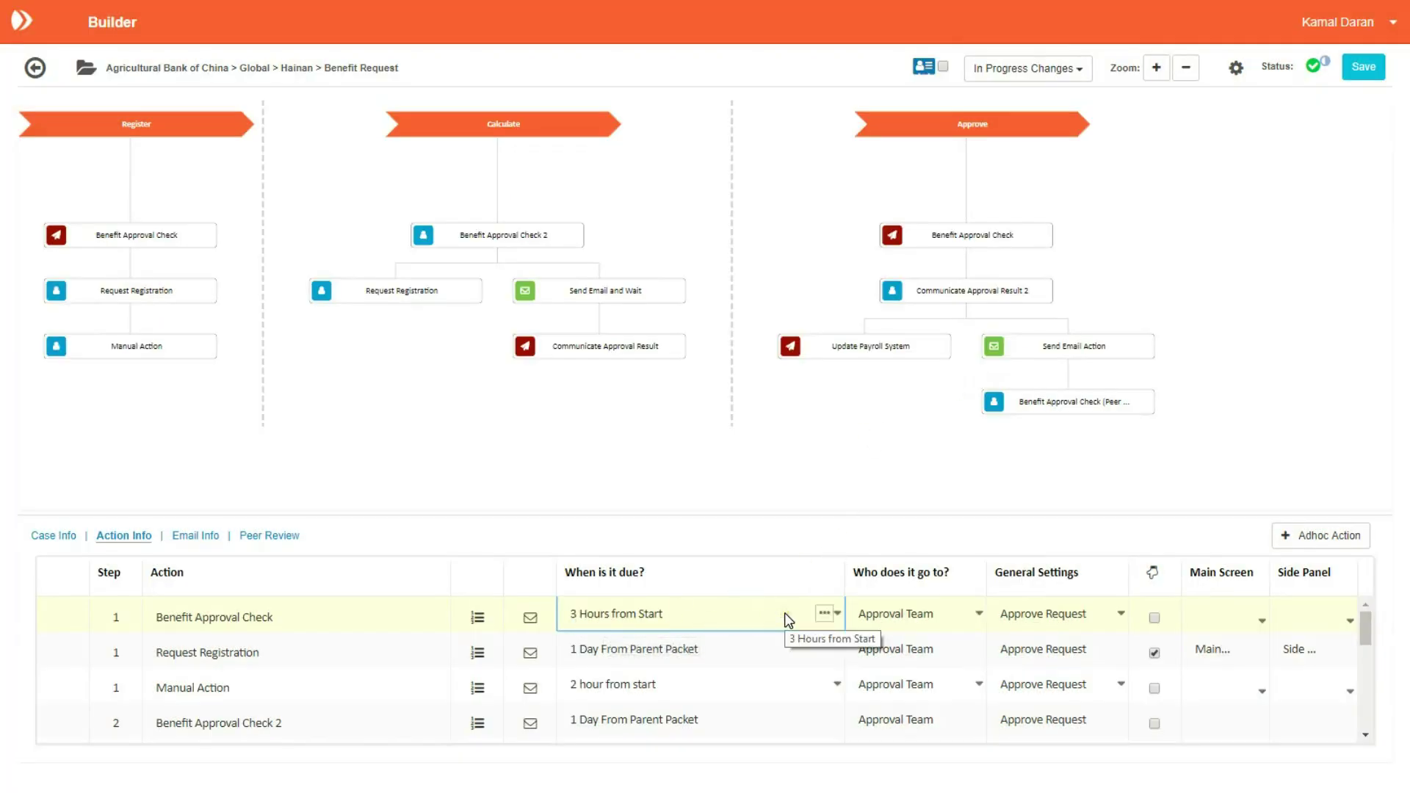
- Clone the Approval Team allocation setting of the Benefit Approval Check and name the copy "Allocation Team 2"
click(986, 620)
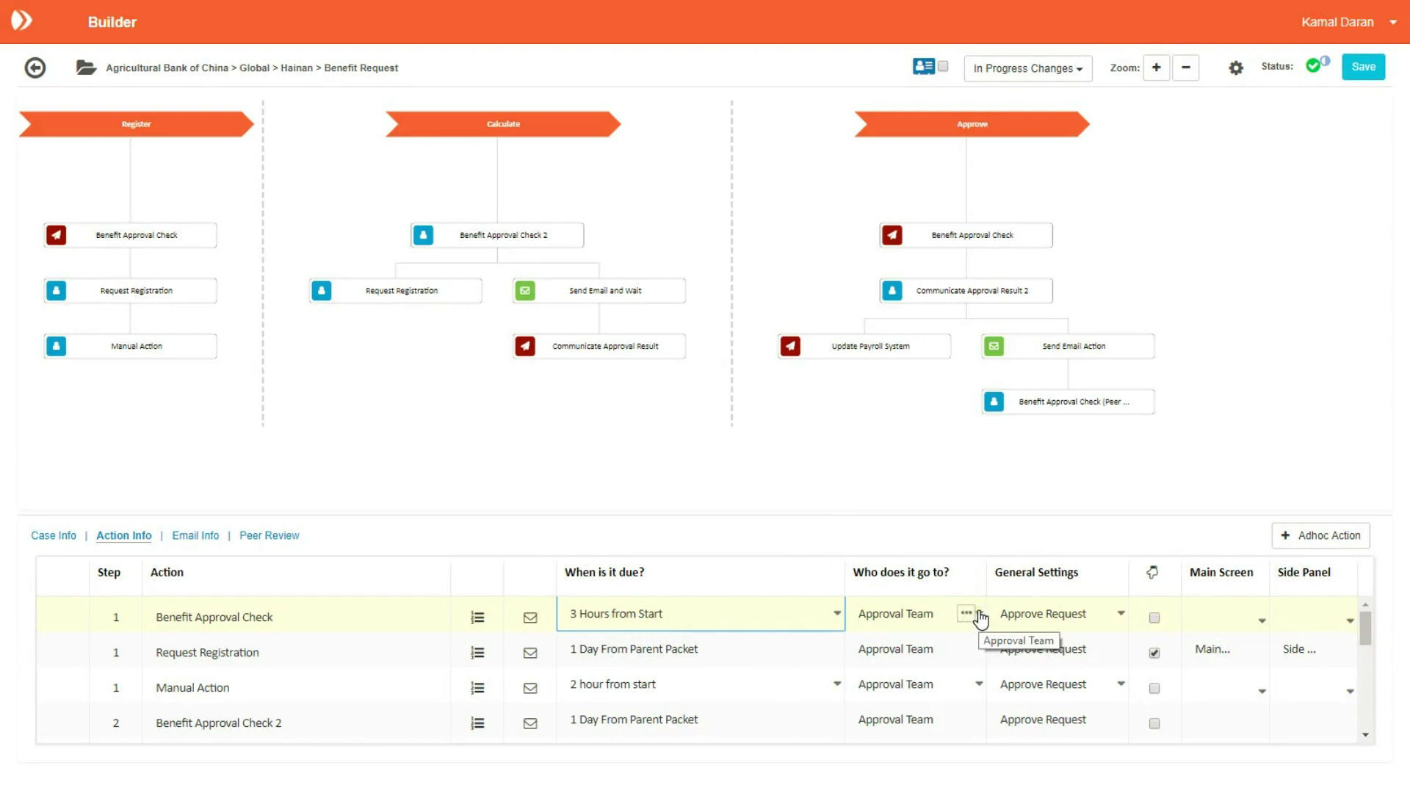
click(966, 616)
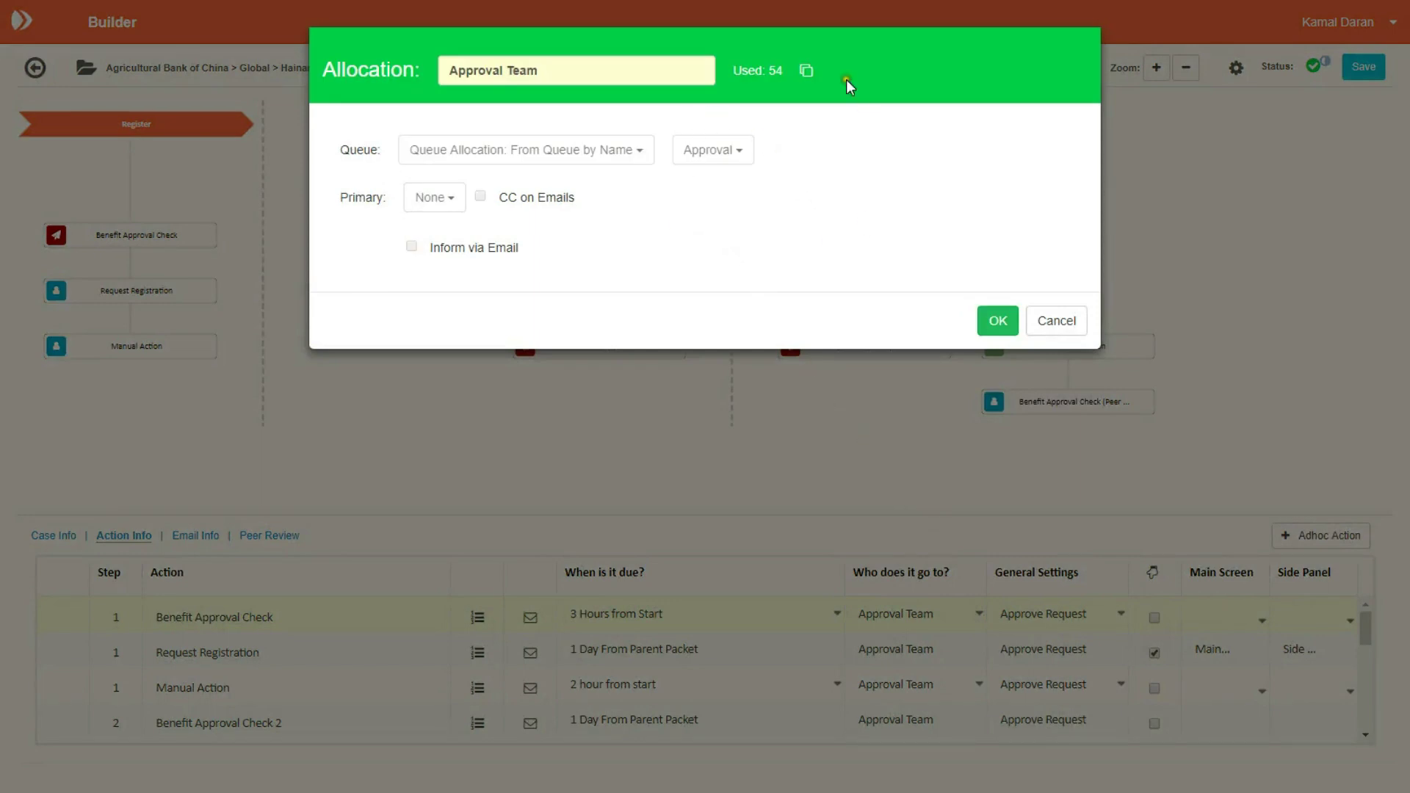
click(806, 71)
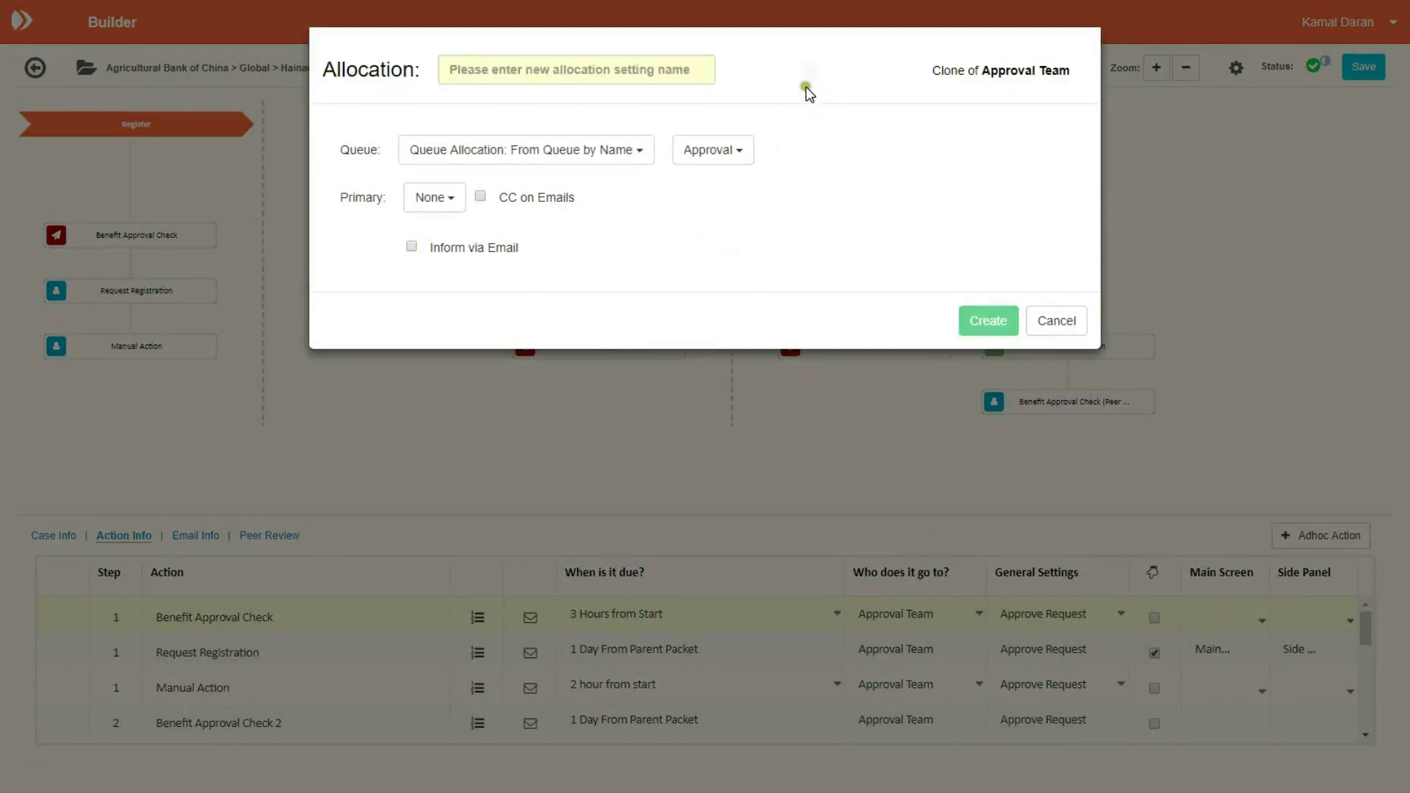
text(Allocation Team 2)
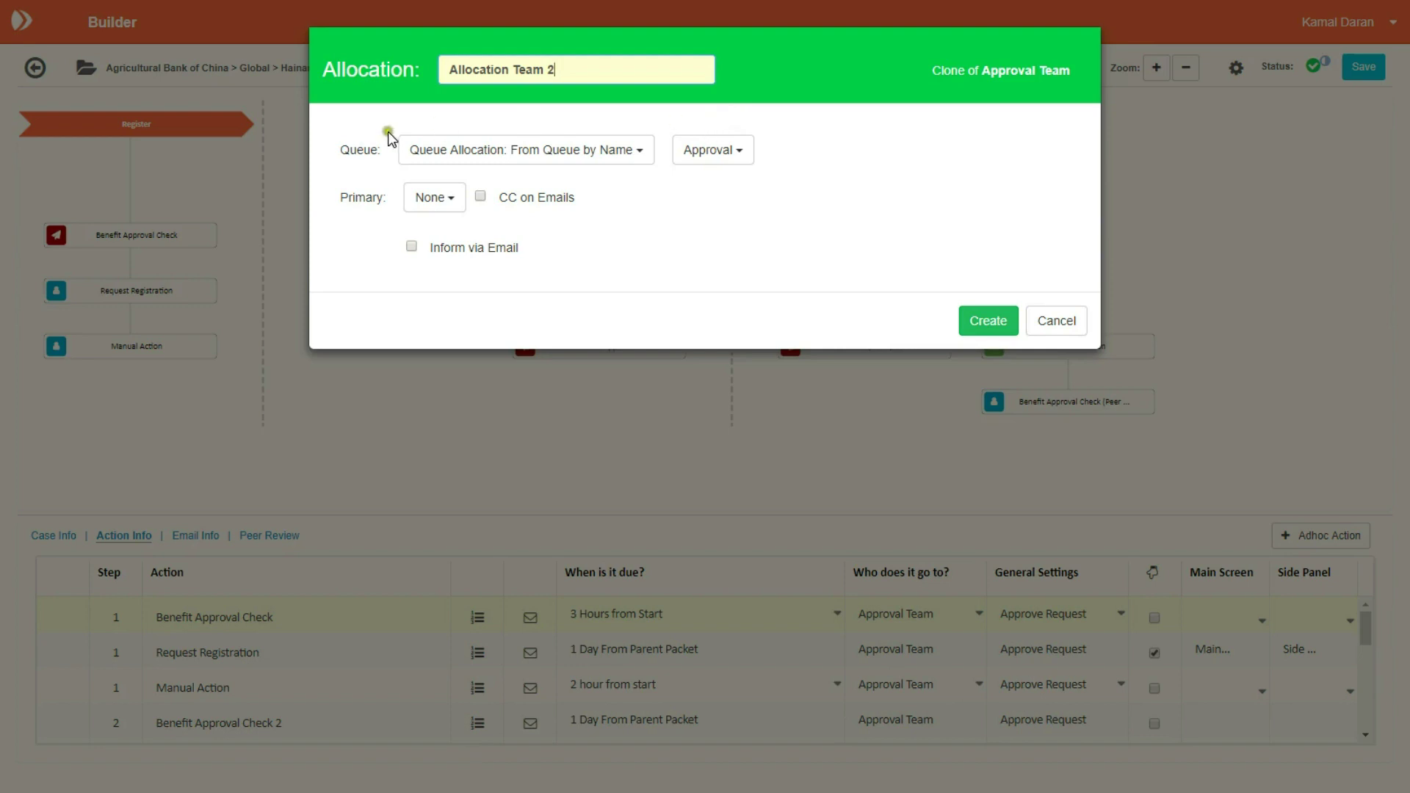
- Keep Queue Allocation: From Queue by Name and set the allocation's queue to HR Admin
click(650, 153)
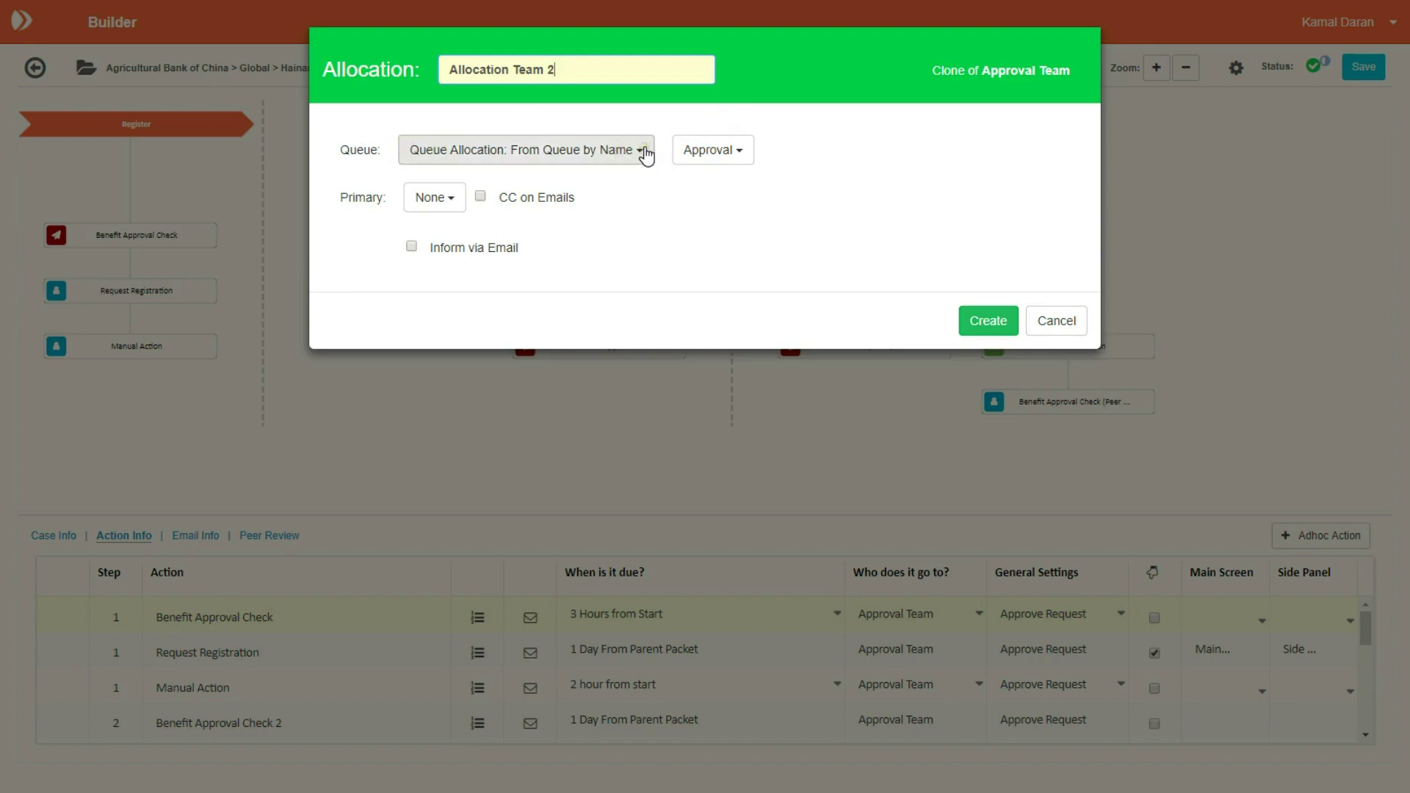
click(645, 150)
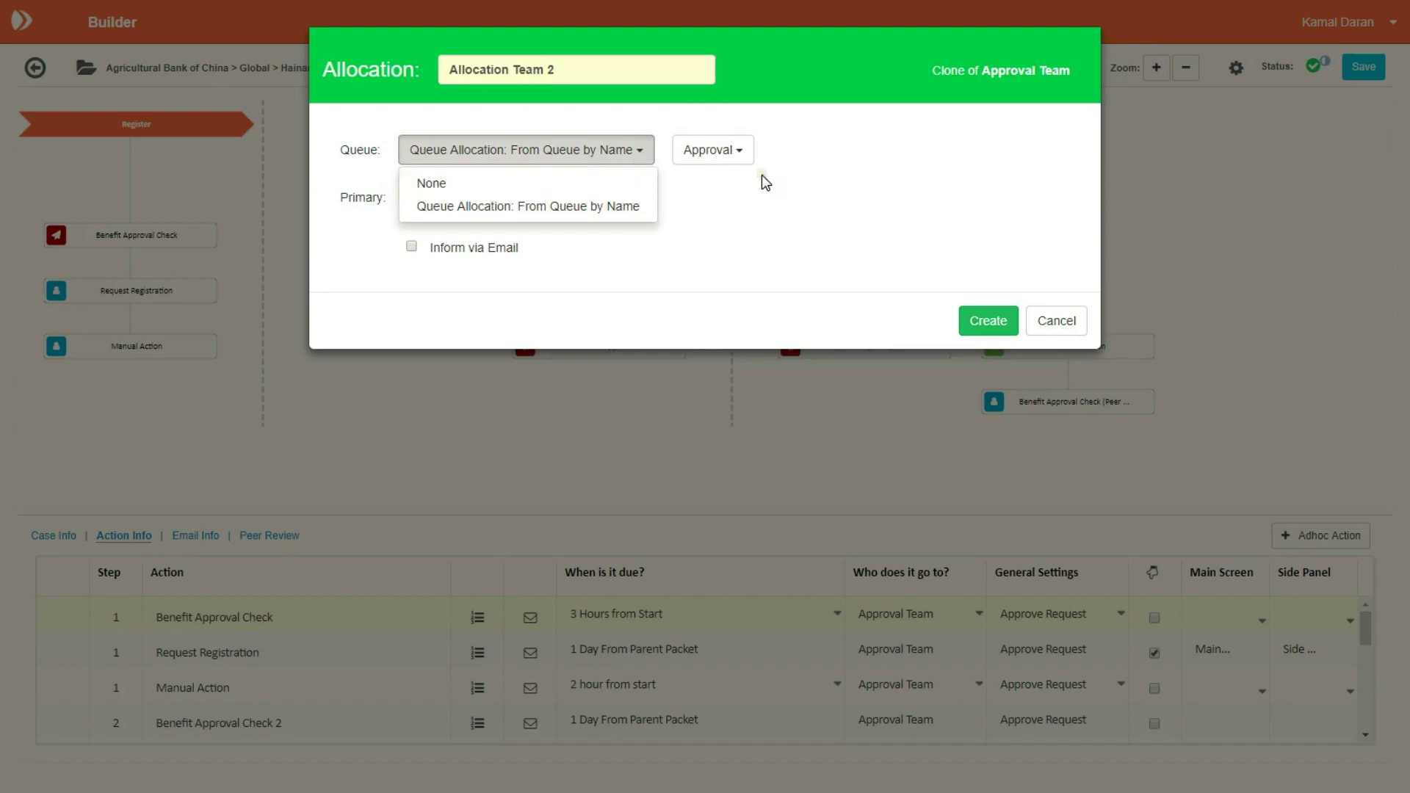
click(720, 179)
click(734, 170)
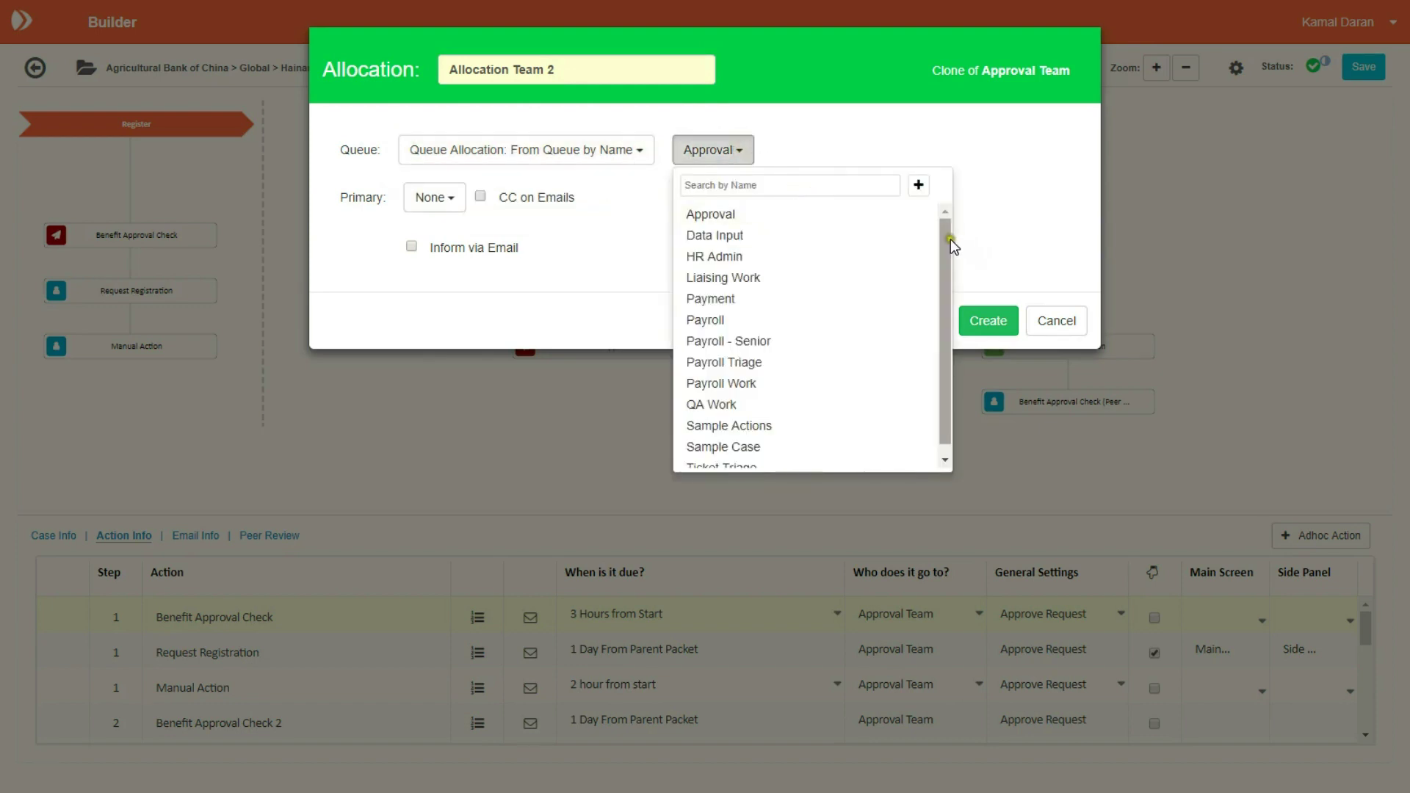
drag(946, 236, 939, 328)
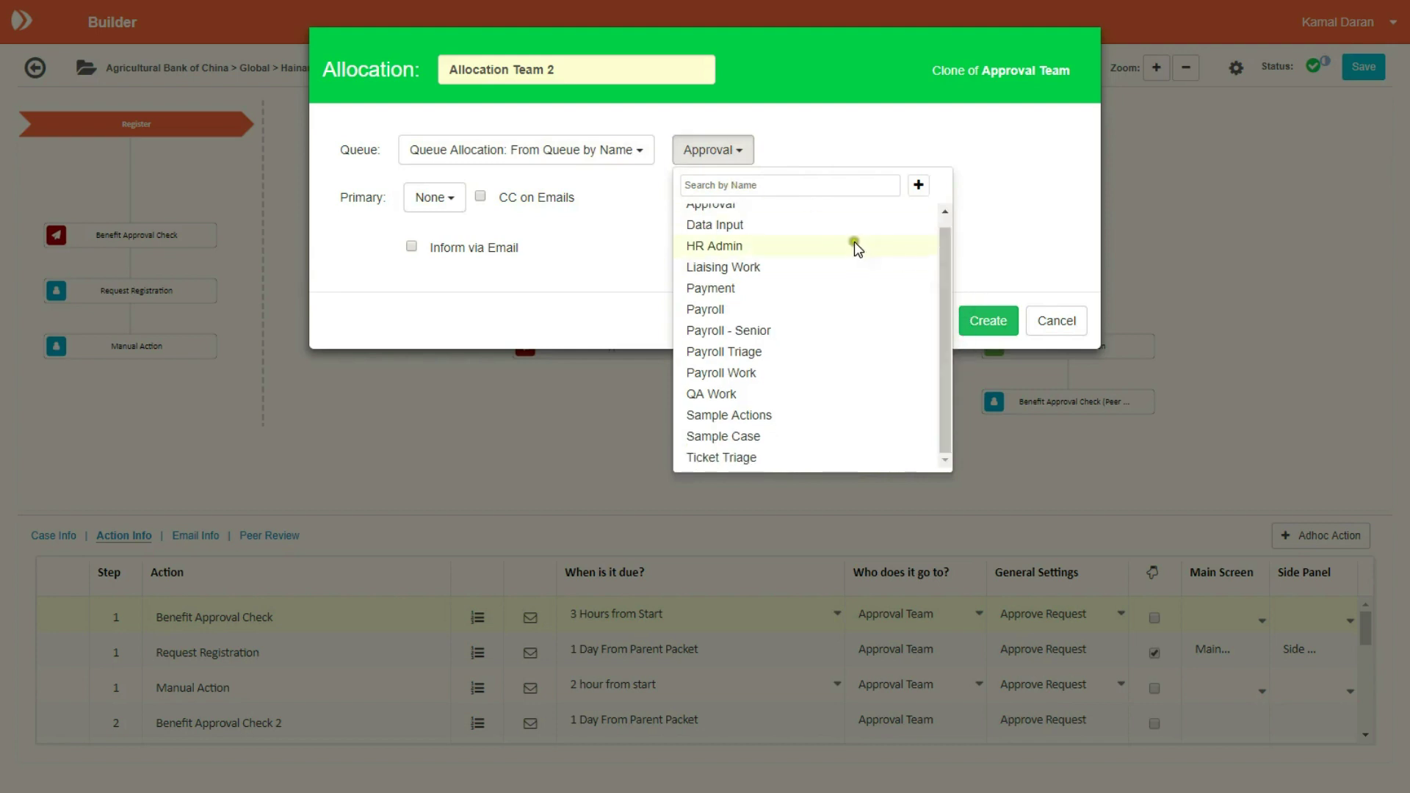
drag(947, 246, 937, 190)
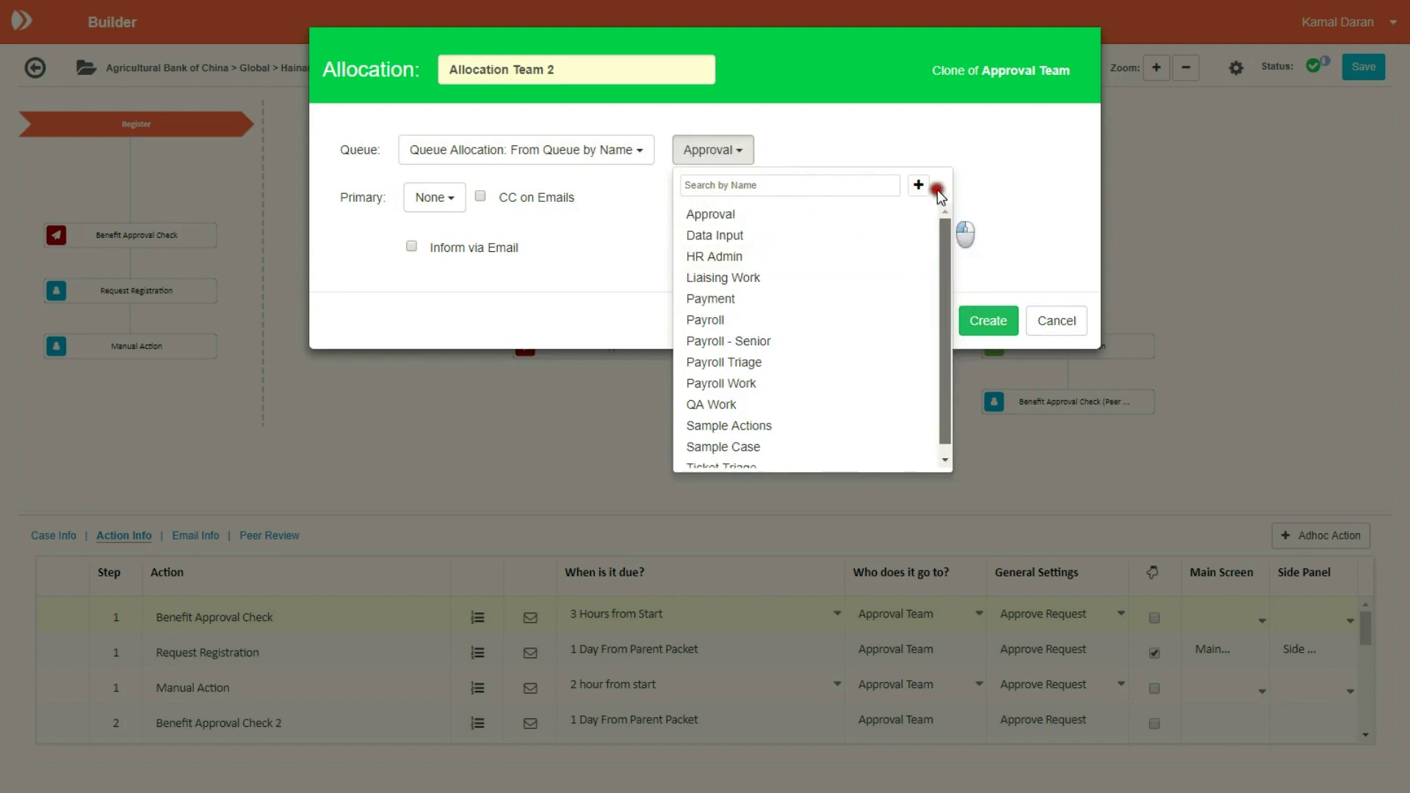
click(727, 259)
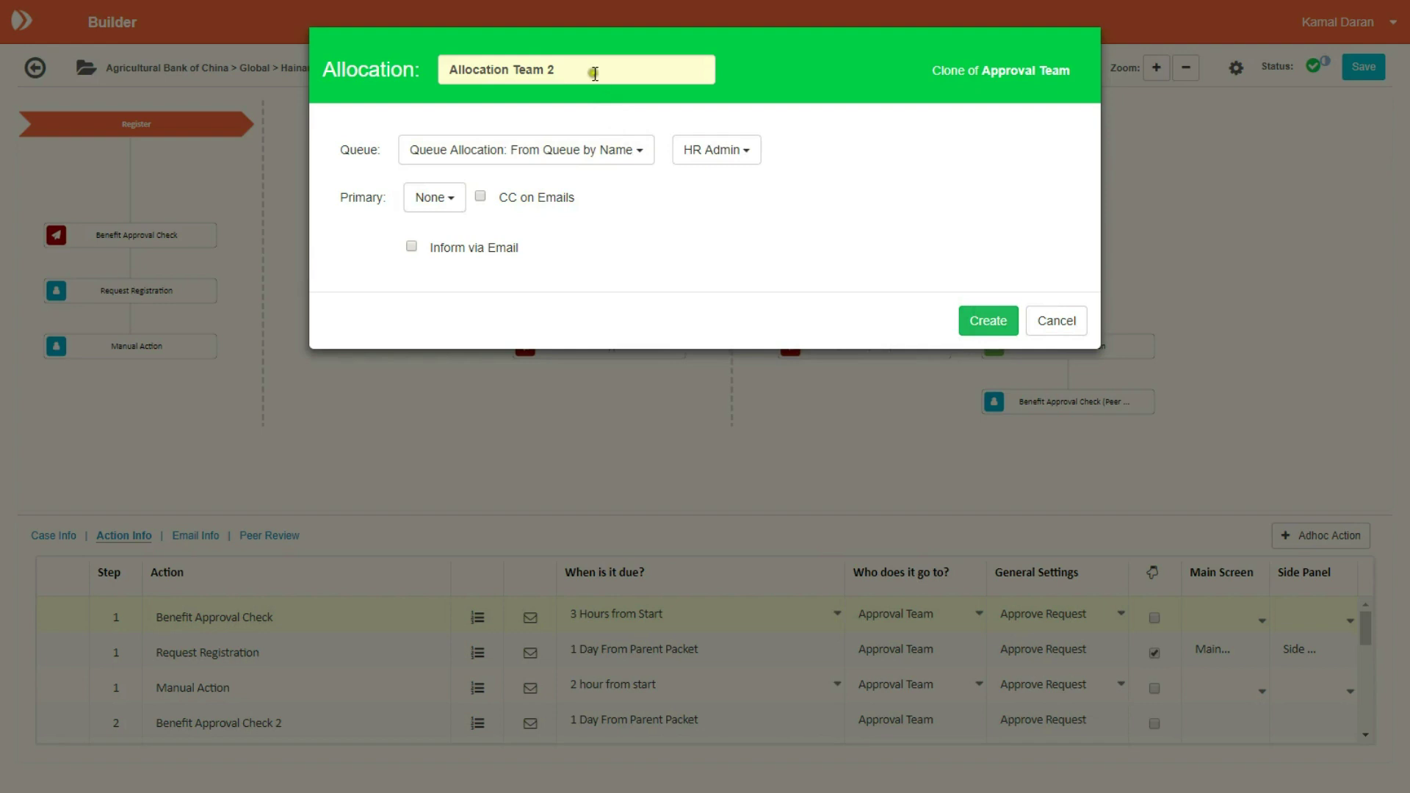
- Rename the cloned allocation setting as "HR Team 2"
drag(502, 71, 327, 62)
key(BackSpace)
key(Delete)
text(HR)
- Set the primary allocation to From Deployed Team by Path with the Customer position template
click(452, 203)
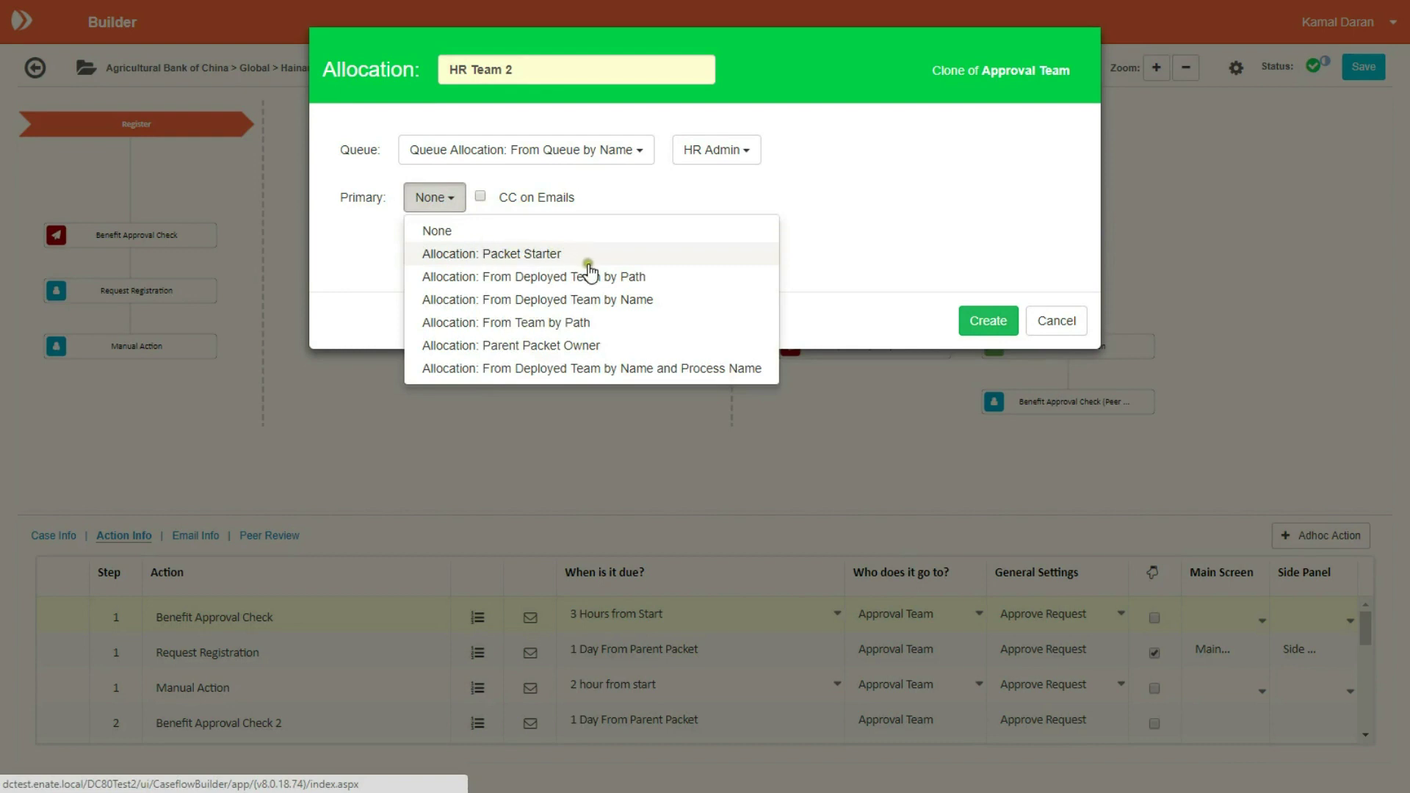
click(610, 273)
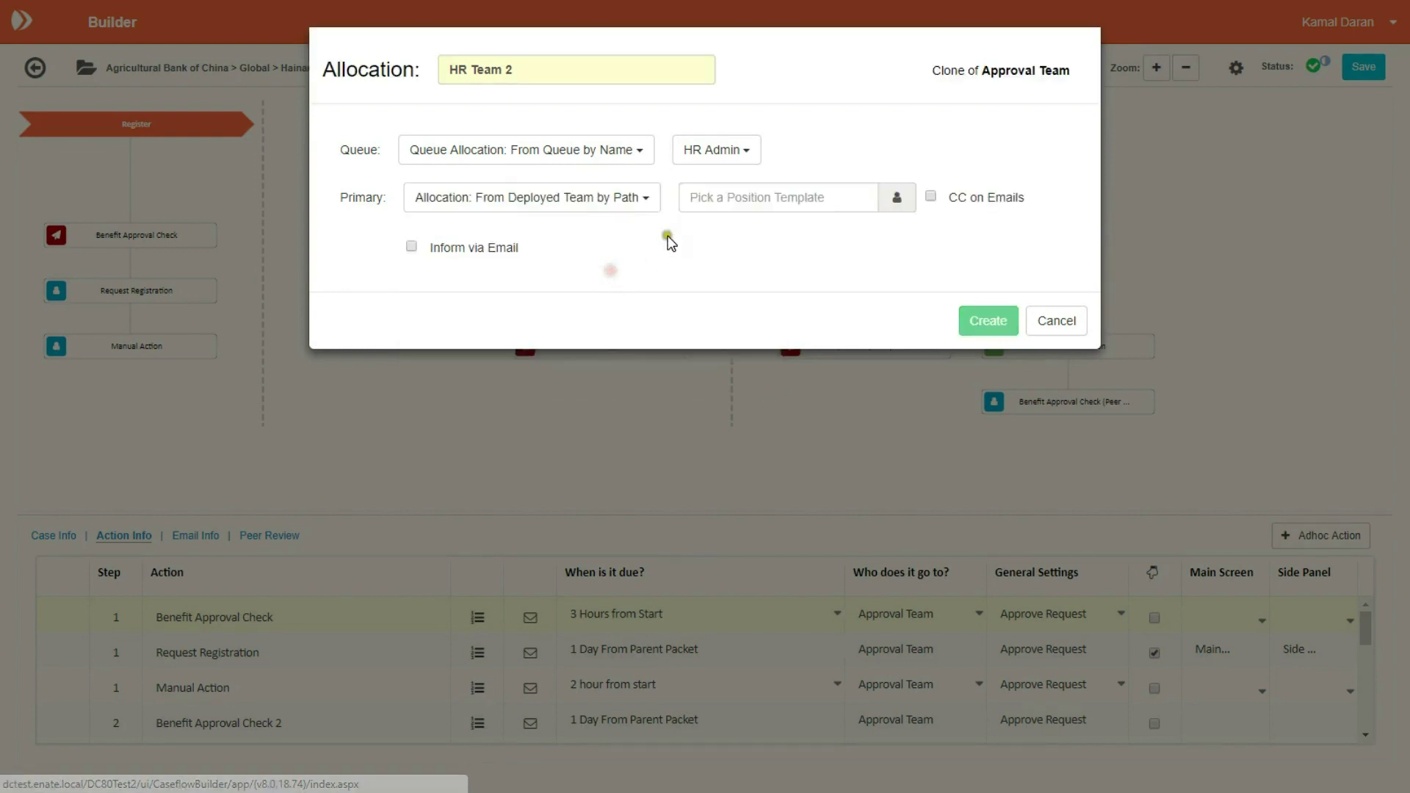
click(760, 199)
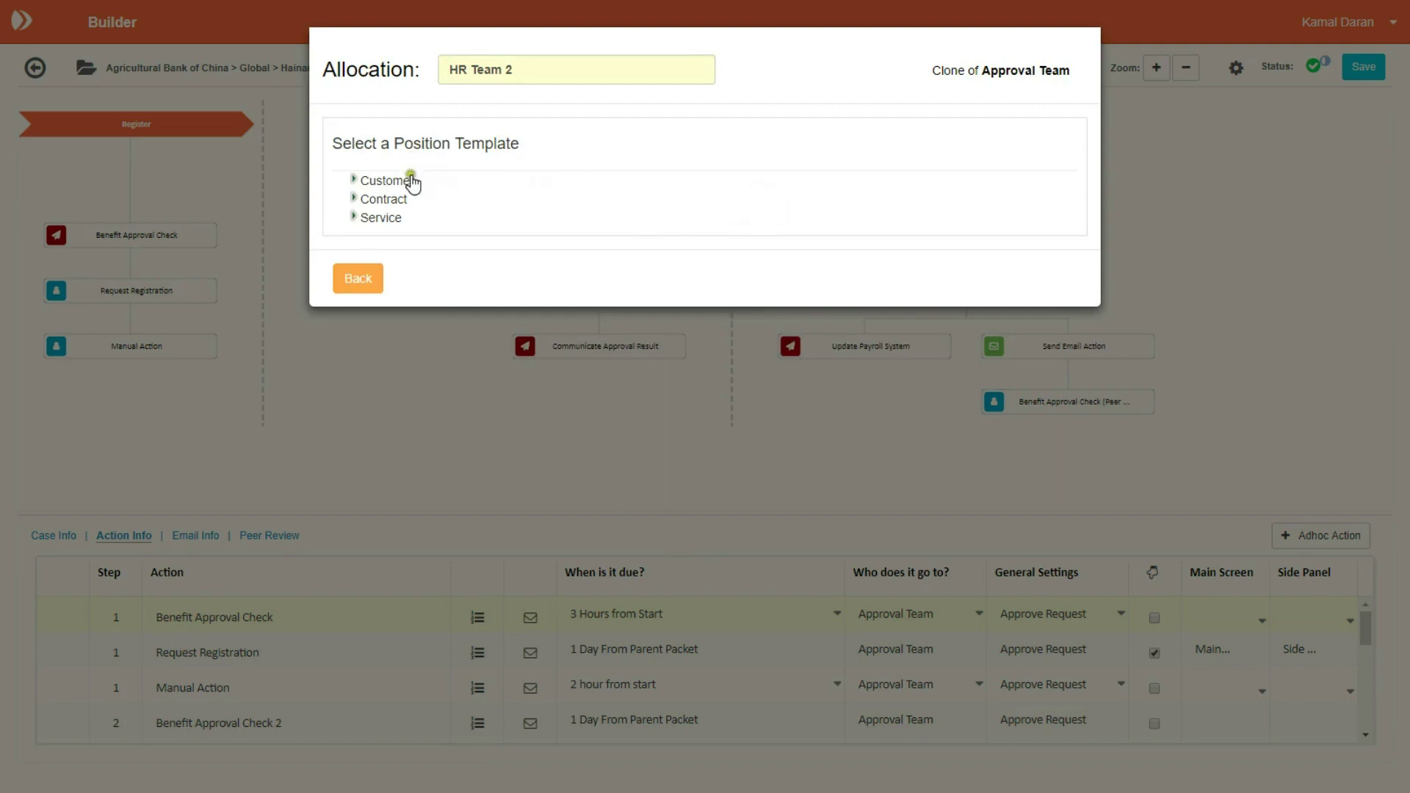
click(371, 184)
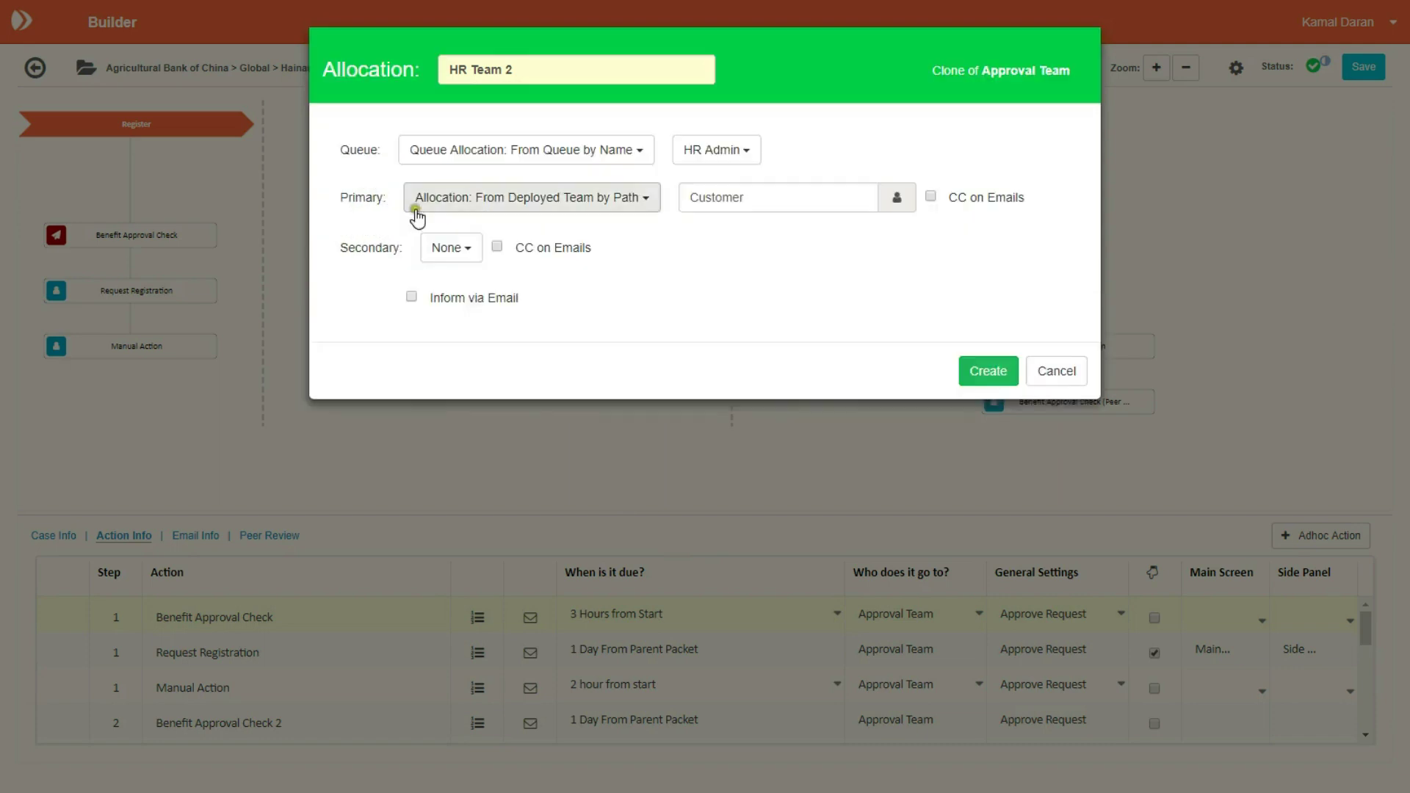
- Set the primary allocation to Packet Starter, leaving the secondary allocation at None
click(644, 198)
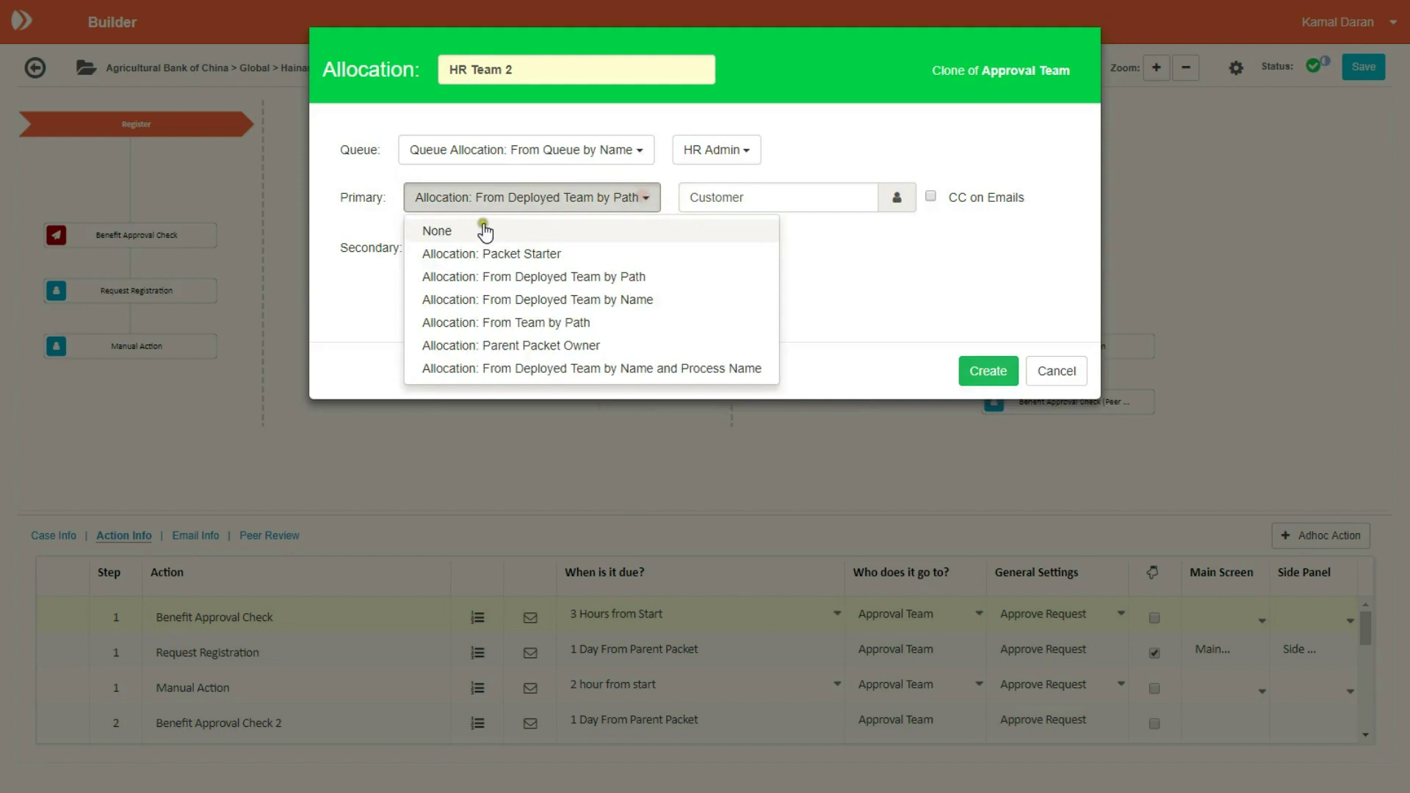
click(516, 254)
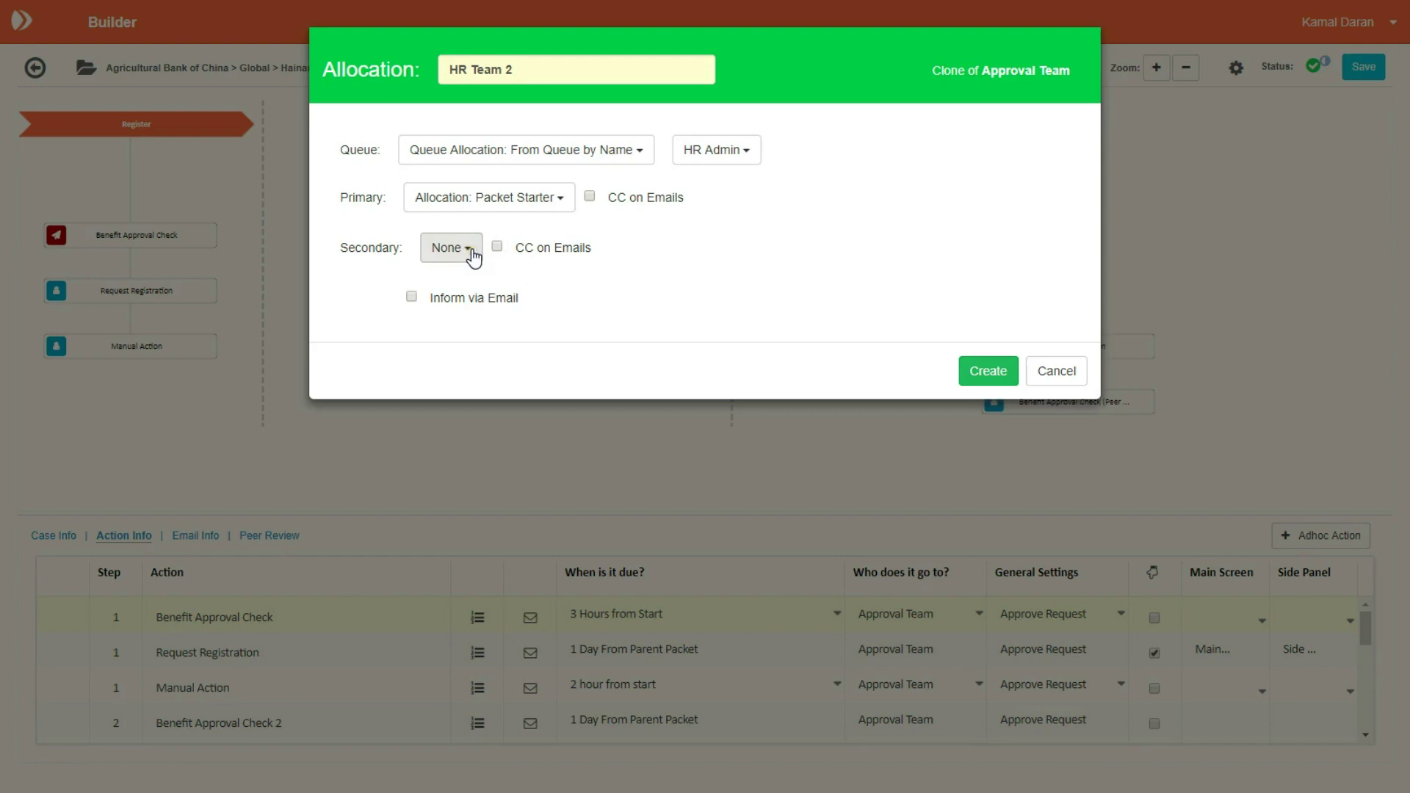
click(405, 204)
click(492, 262)
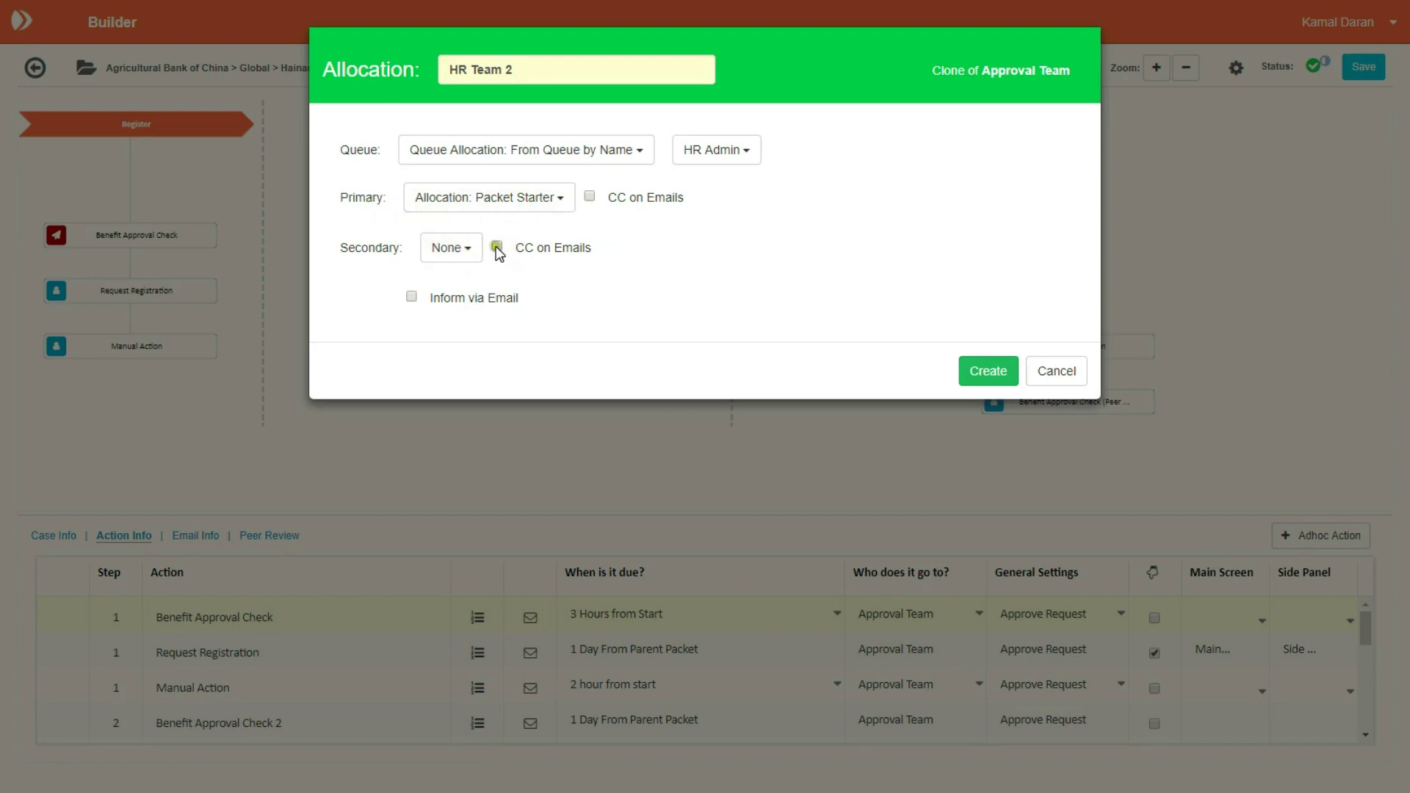
- Enable CC on Emails for the primary allocation and Inform via Email, and create the allocation setting
click(592, 197)
click(411, 298)
click(992, 373)
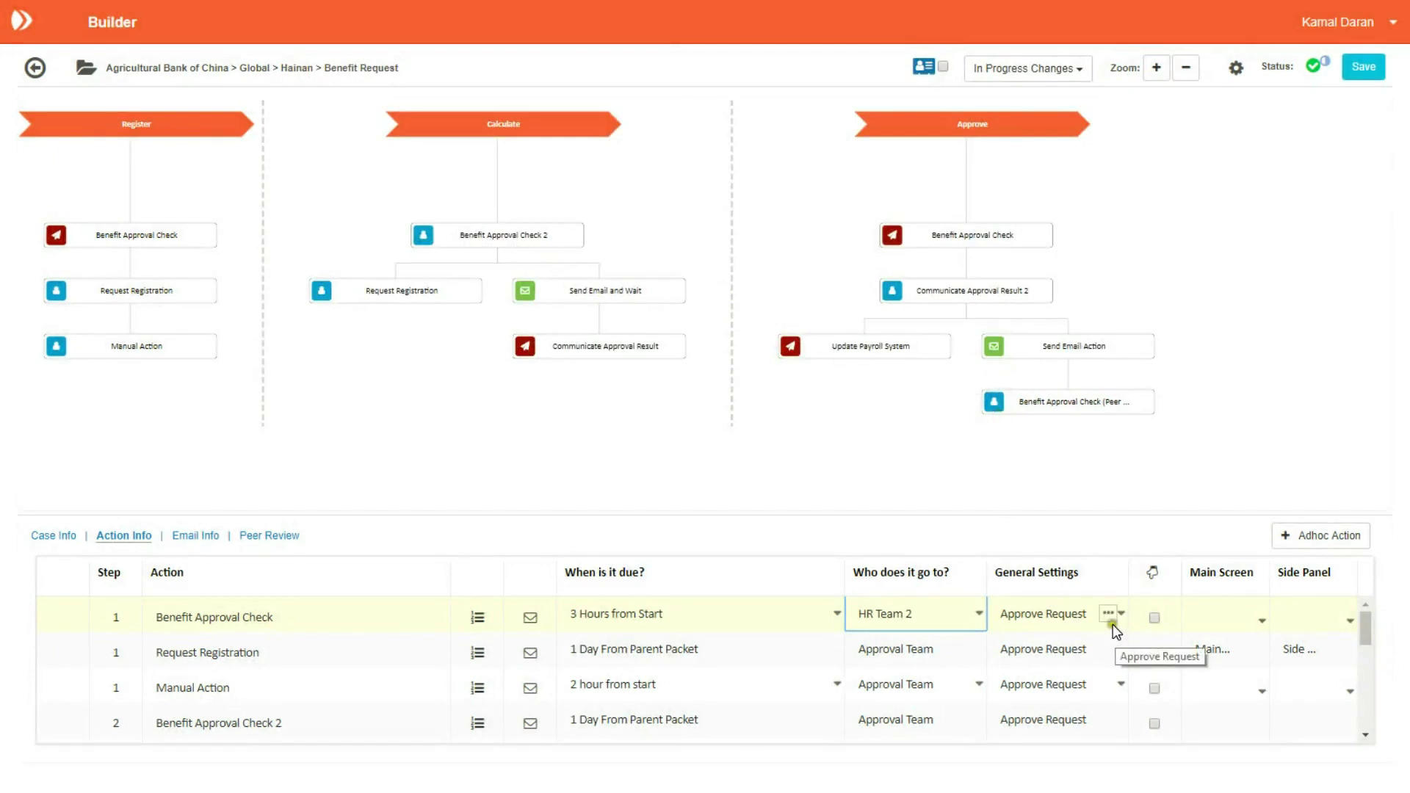
- Clone the Approve Request general setting of the step 1 Benefit Approval Check and name the copy "Approve Team"
click(1109, 617)
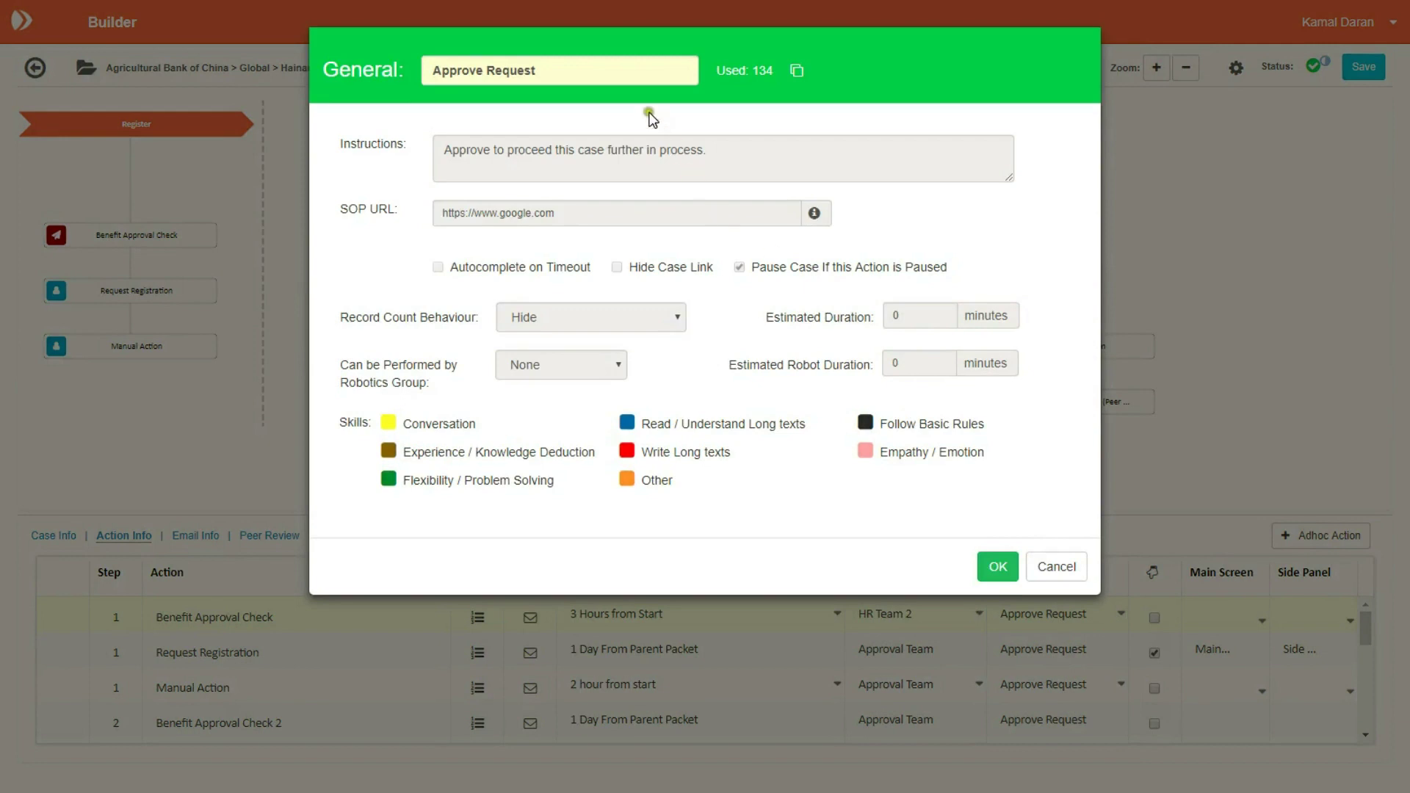
click(795, 73)
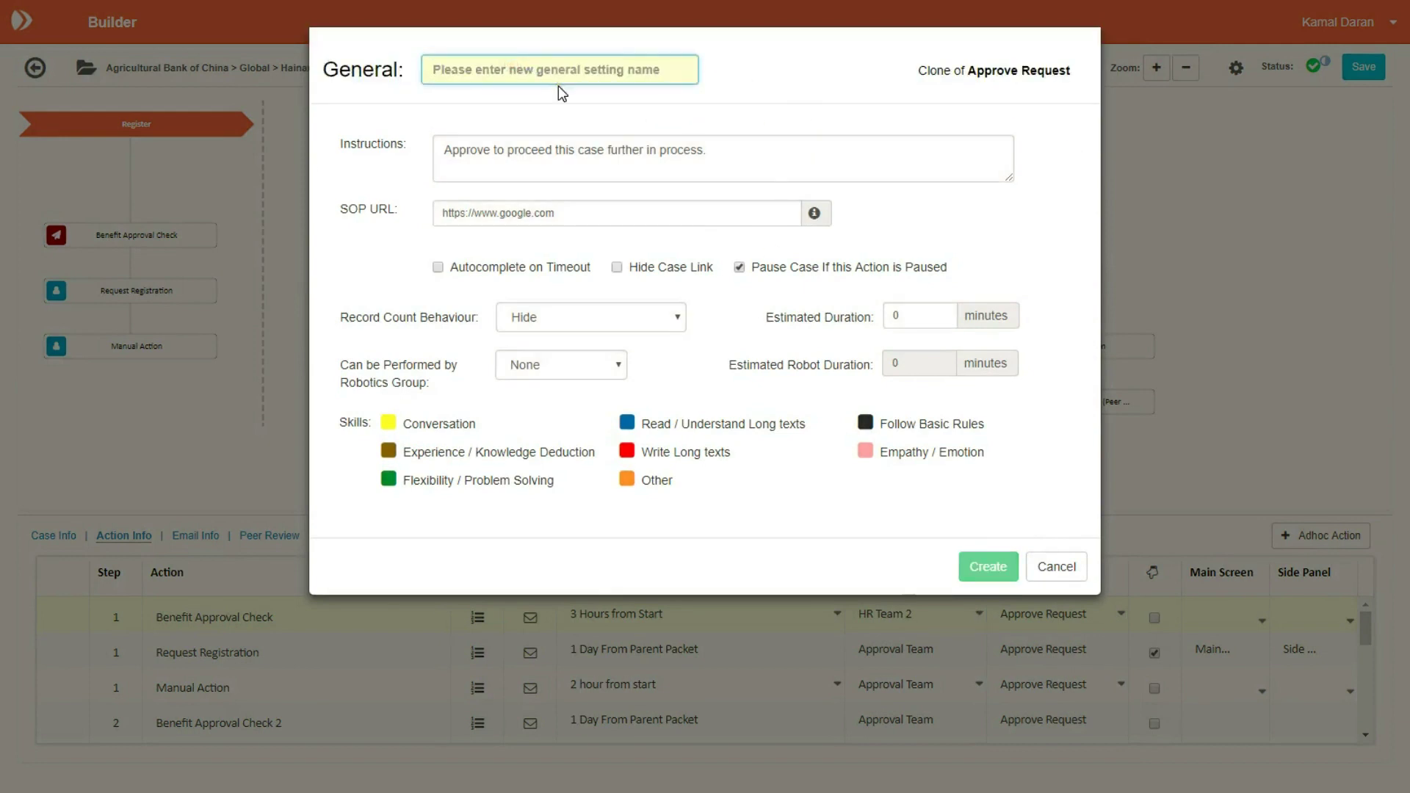
text(Approve Team)
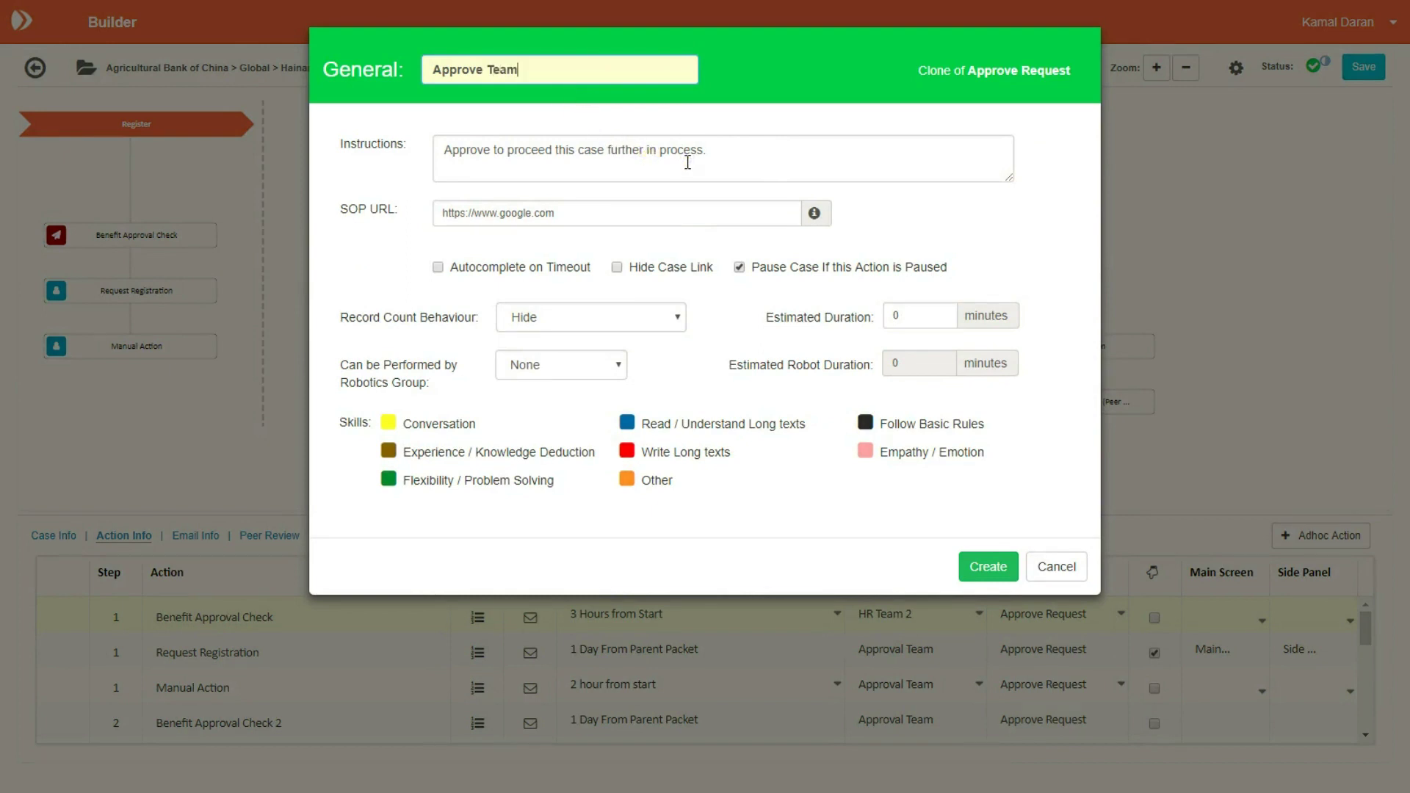
- Review the instructions and SOP URL of the cloned general setting, and enable Hide Case Link
click(736, 150)
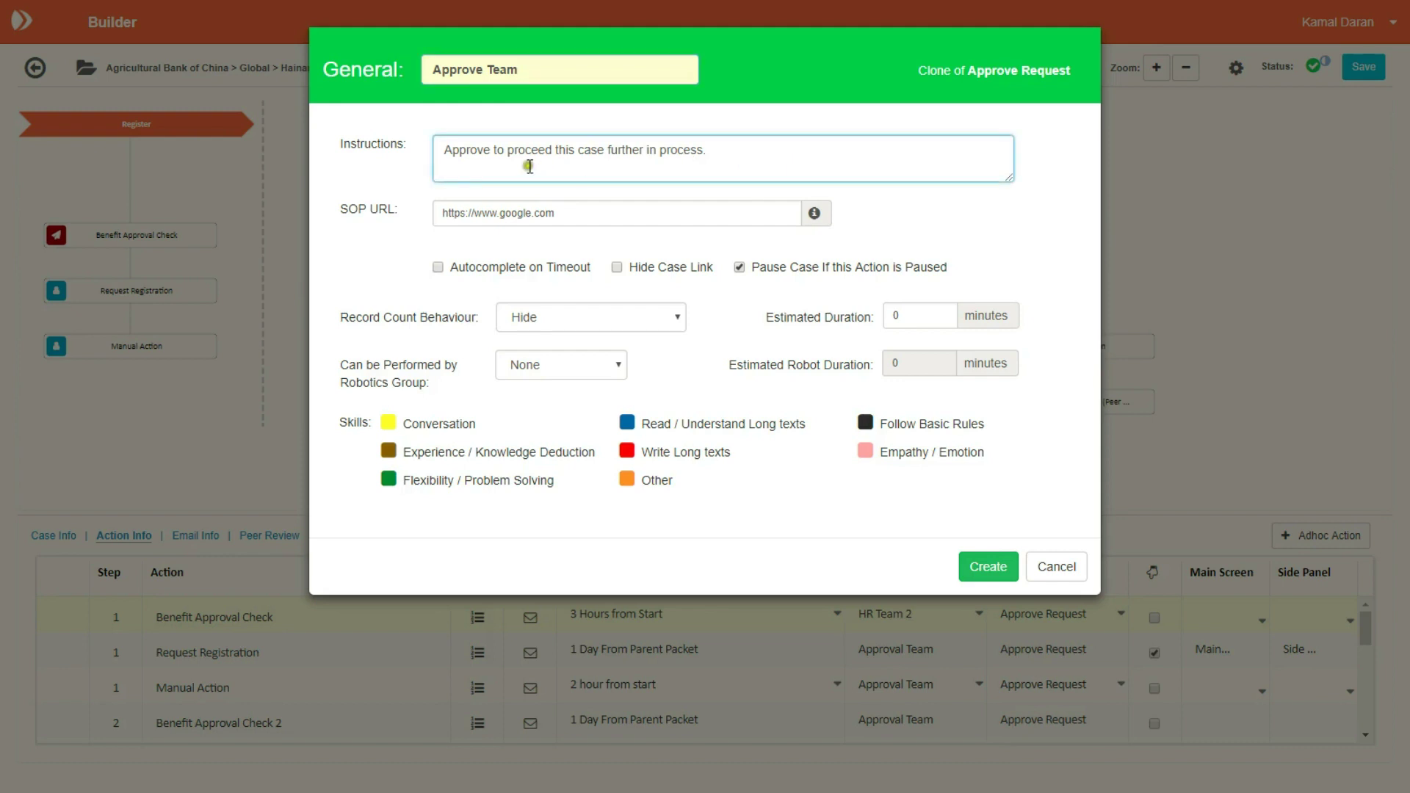
drag(440, 147, 803, 149)
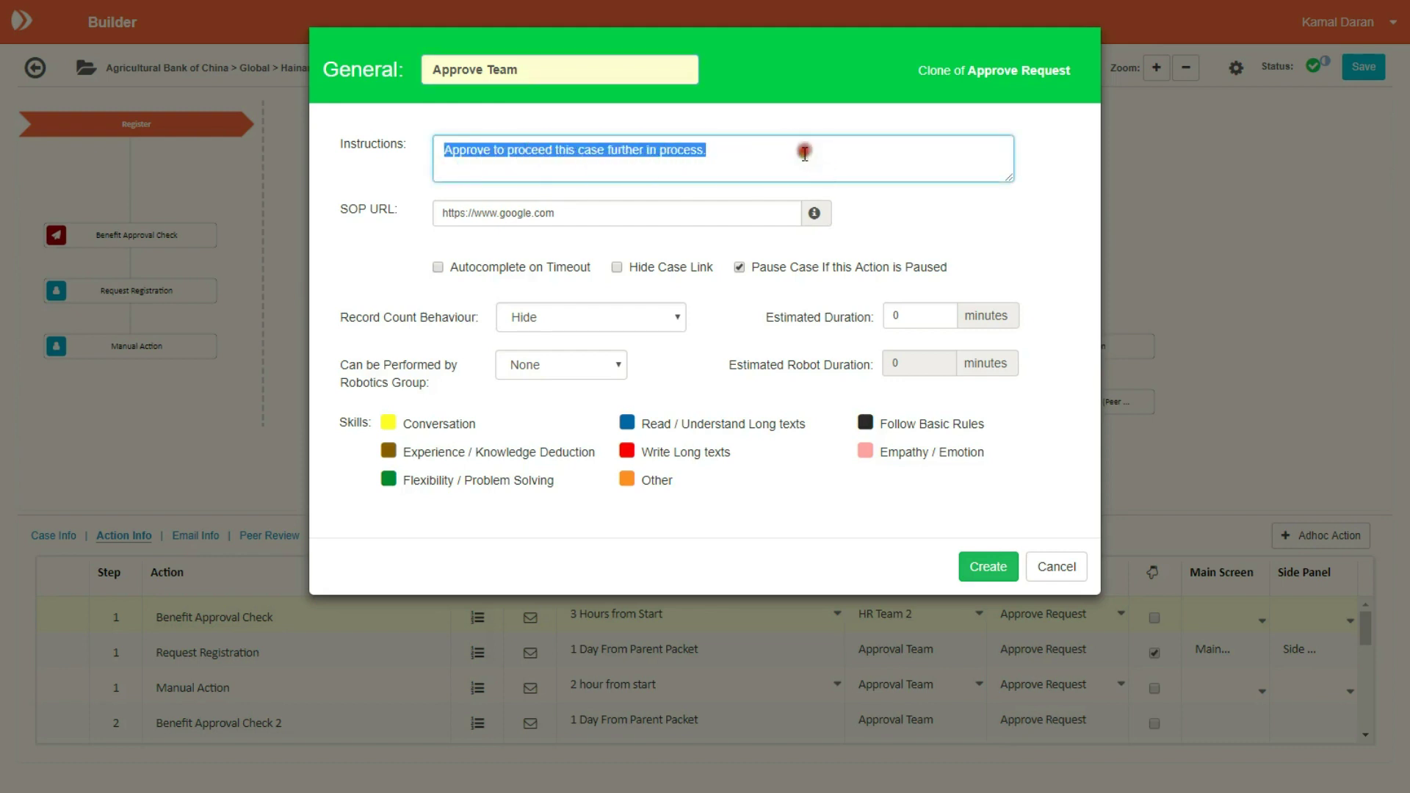
drag(645, 212, 371, 212)
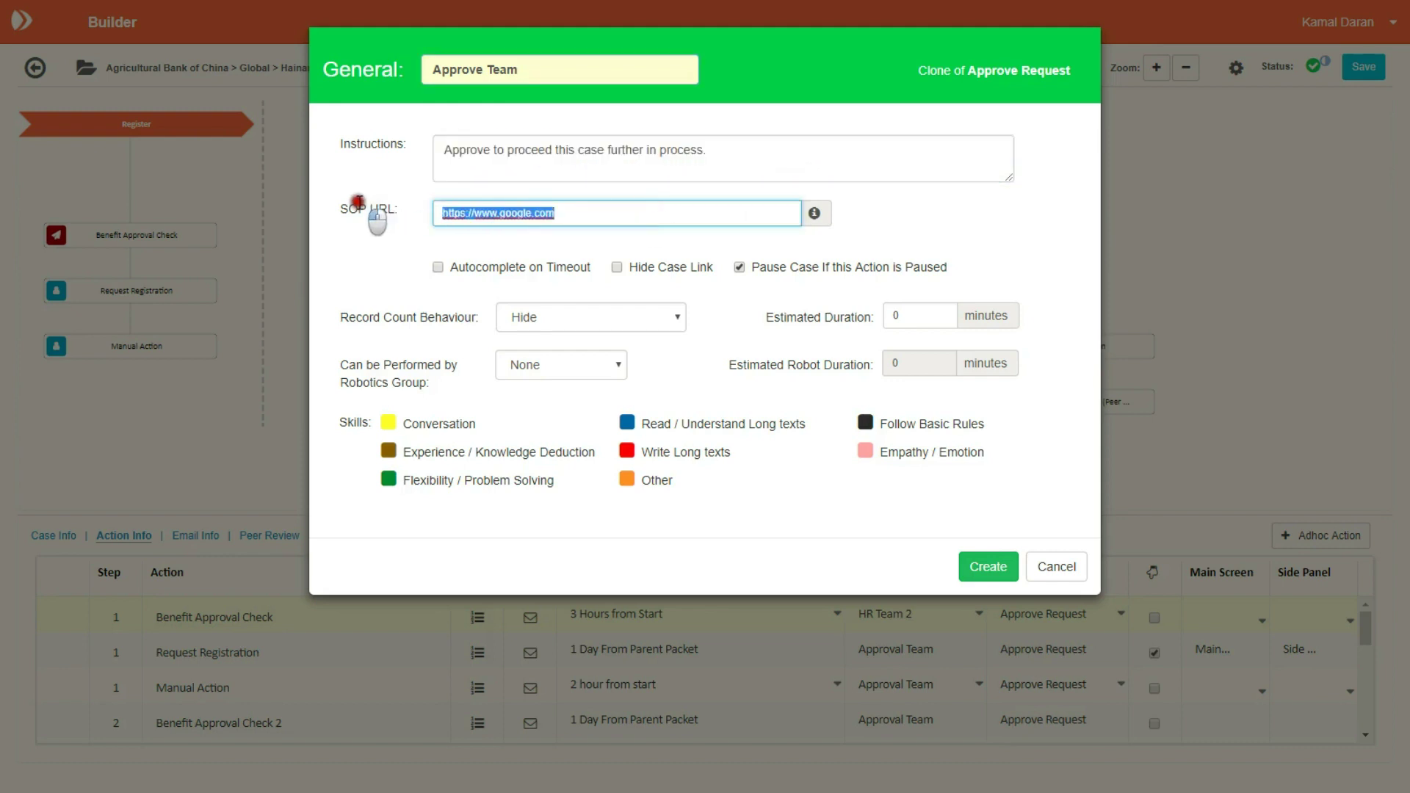
click(578, 211)
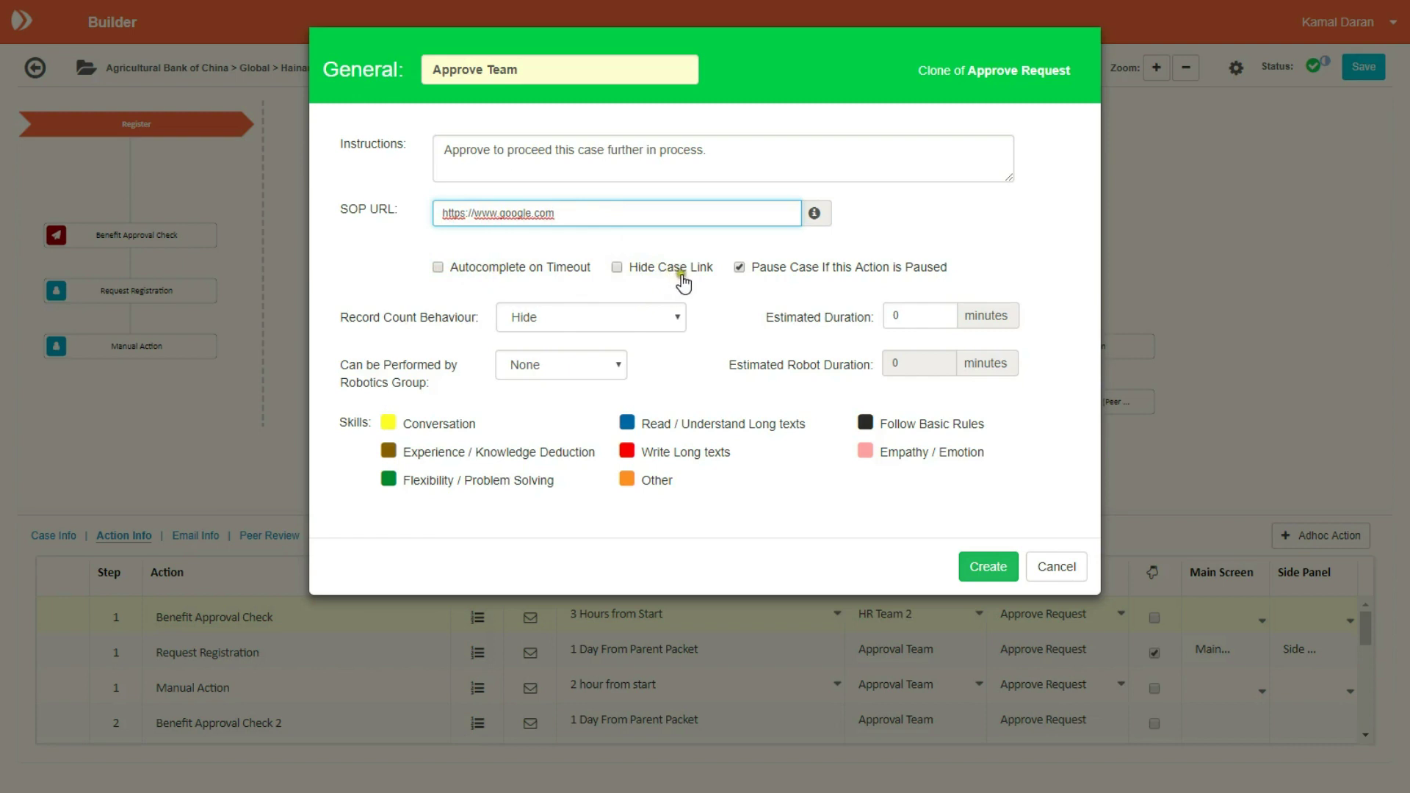
click(618, 269)
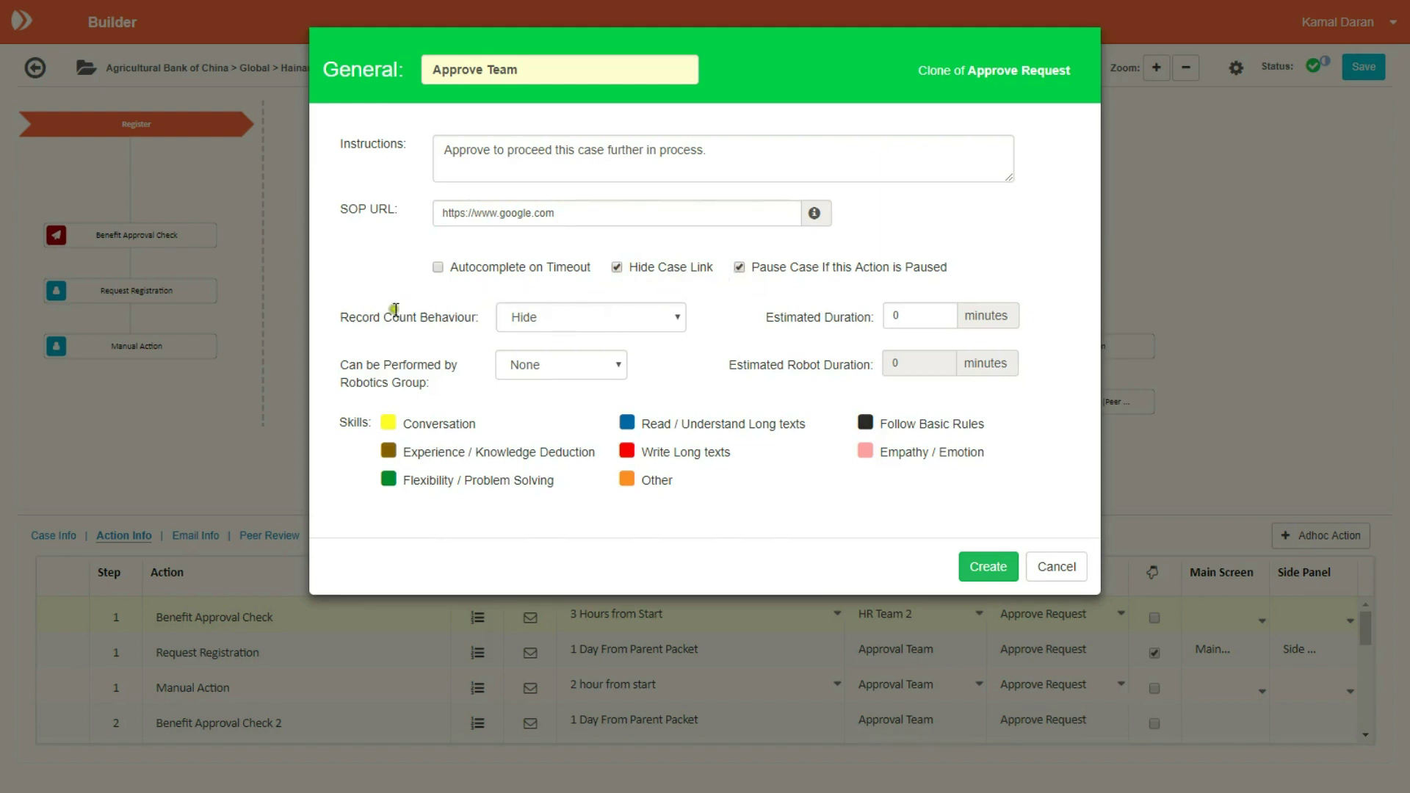
- Review the Record Count Behaviour choices, keep Hide, and set the Estimated Duration to 1.5 minutes
click(678, 316)
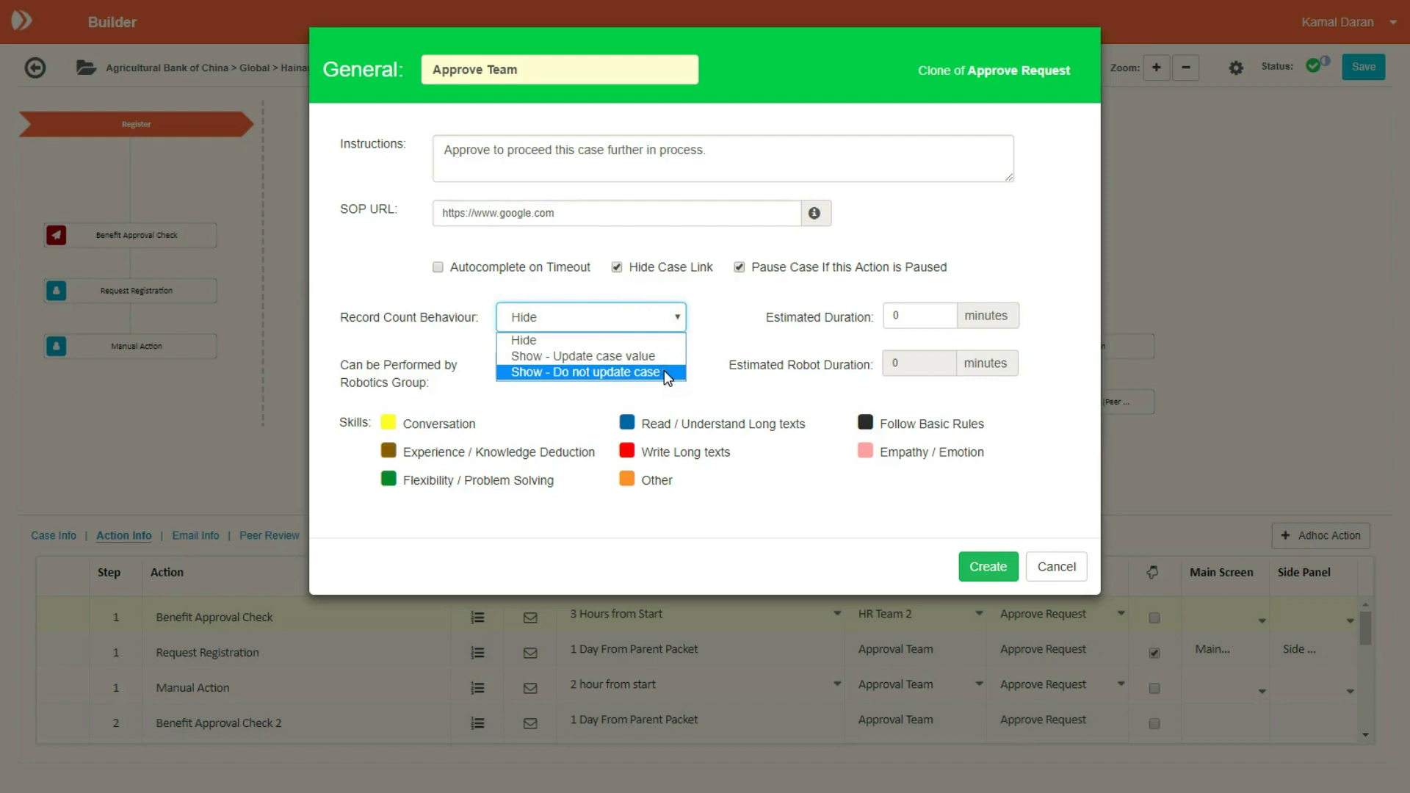
click(725, 301)
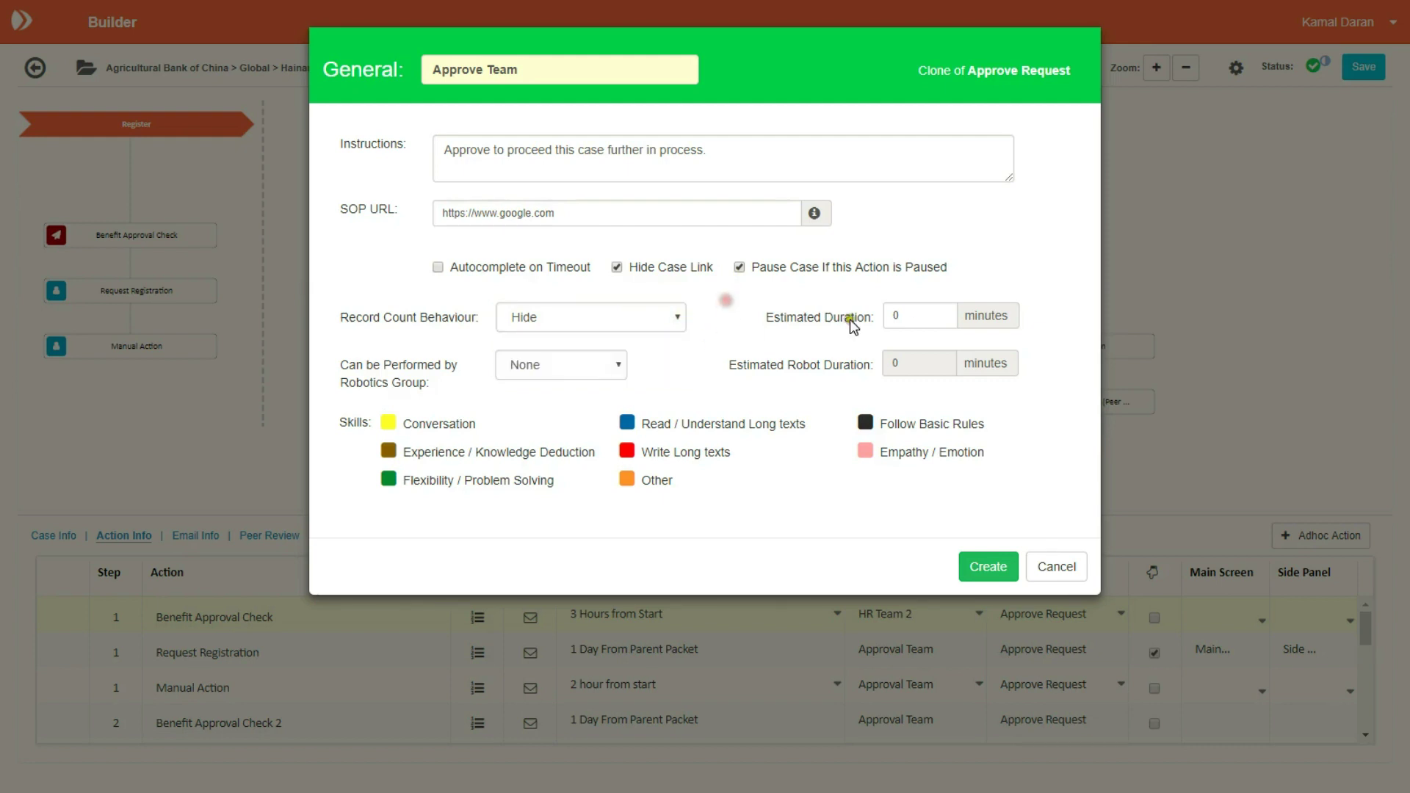
click(942, 312)
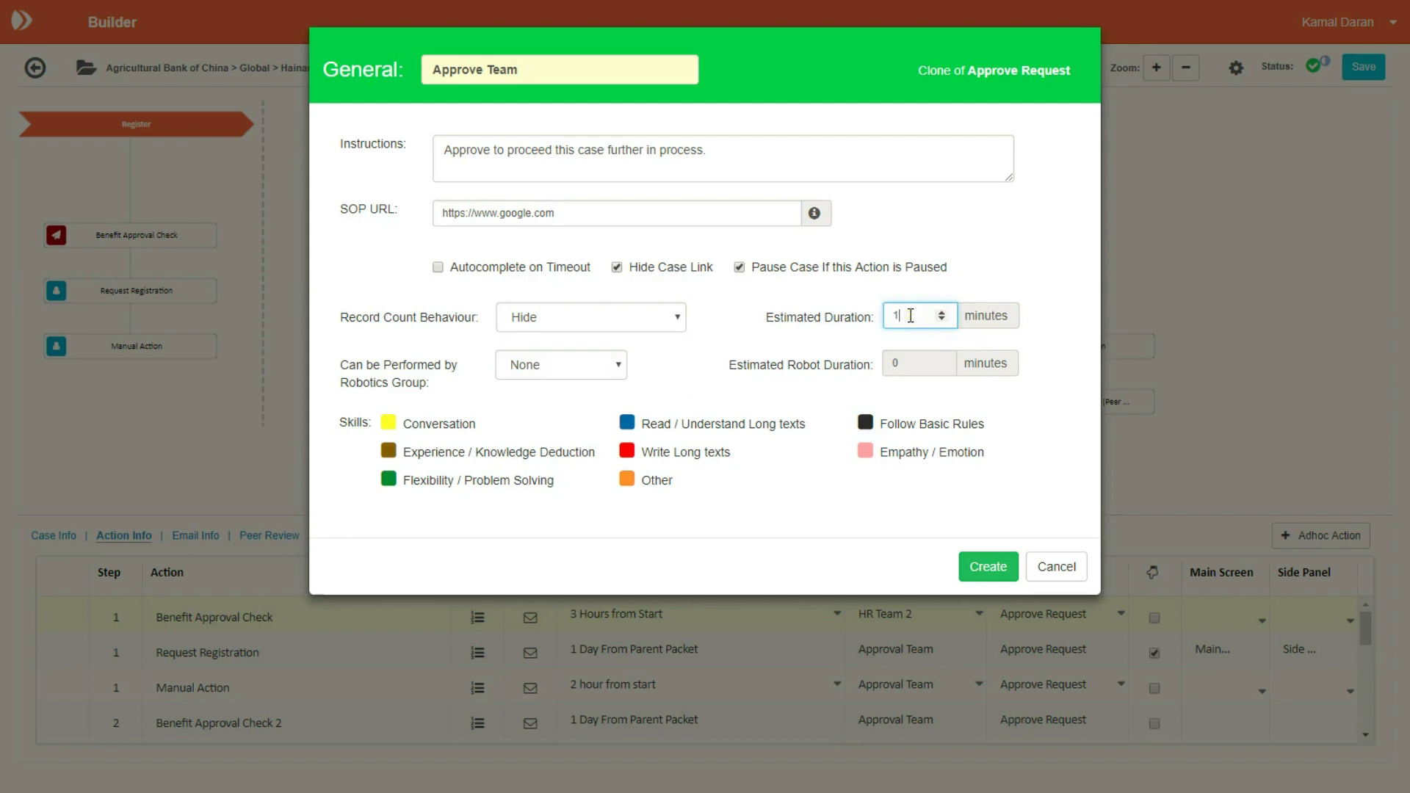
text(.5)
click(706, 338)
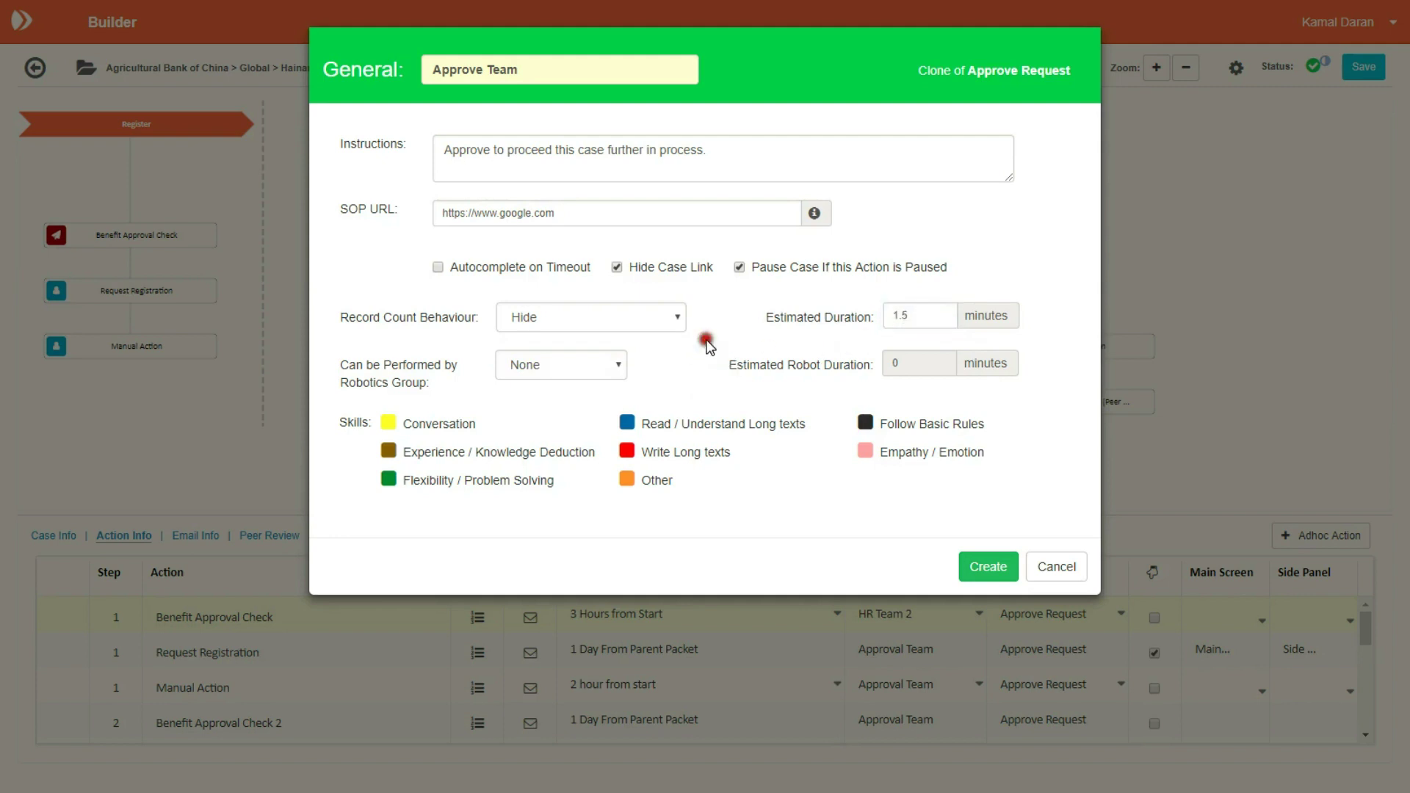
- Allow the action to be performed by the robotics group UI Path Farm 1, with an Estimated Robot Duration of 1 minute
click(617, 367)
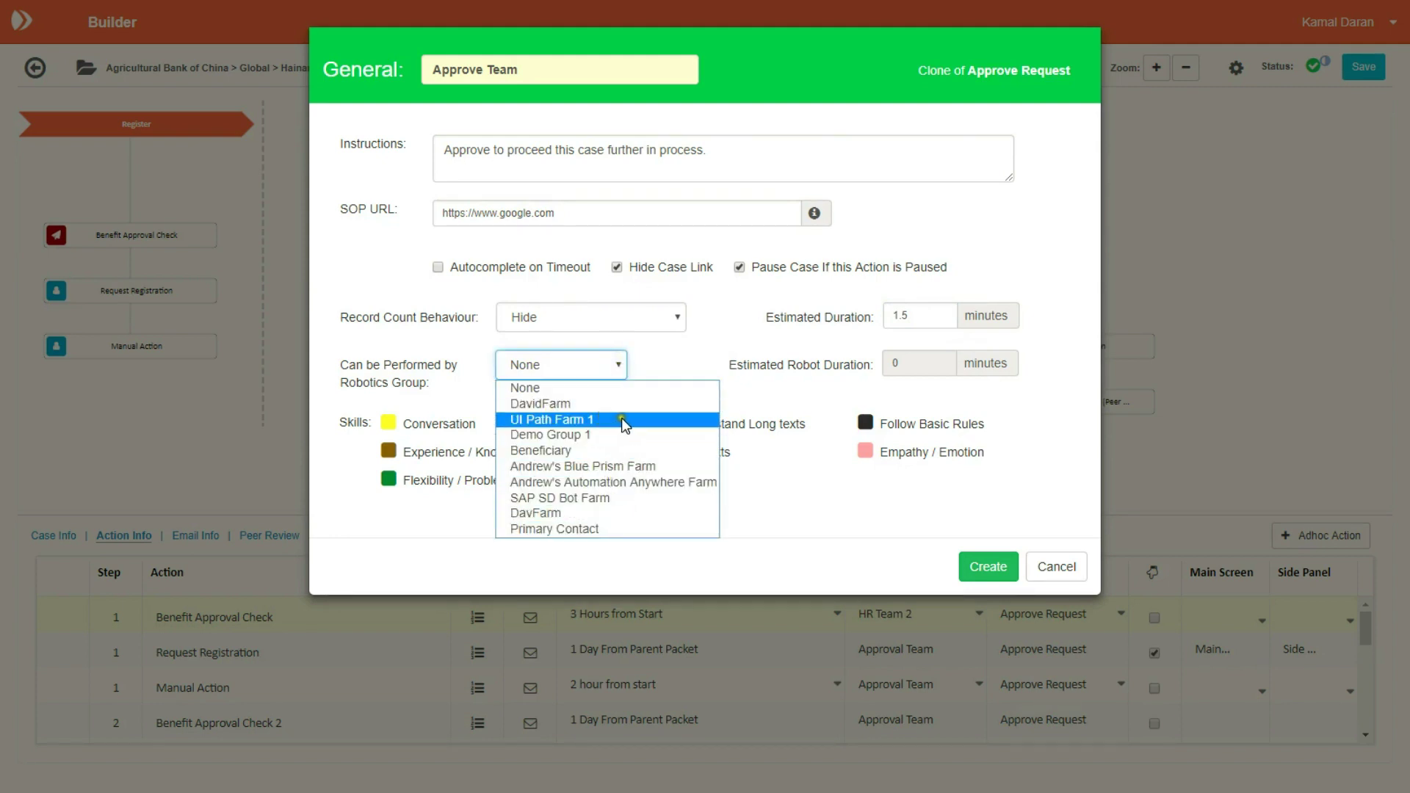
click(571, 418)
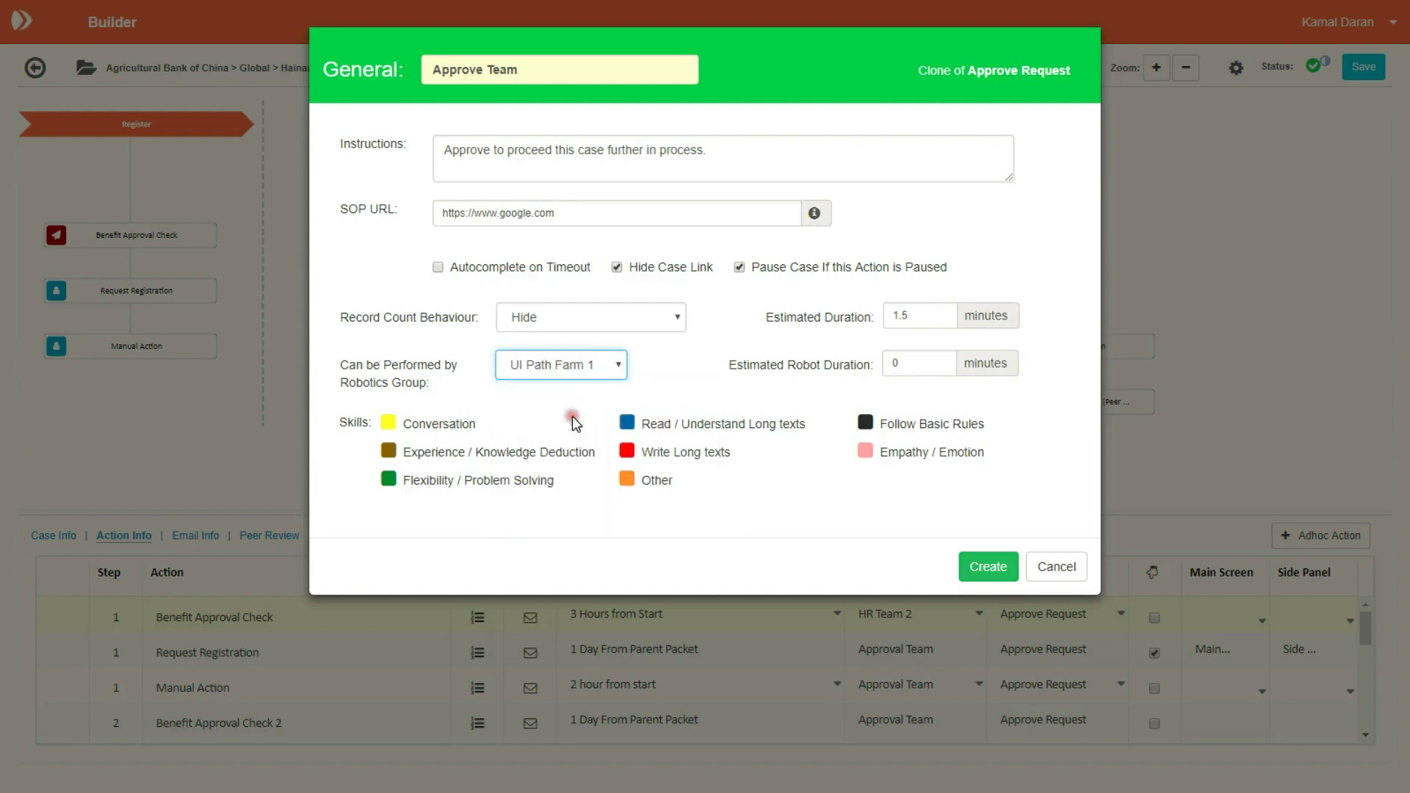
double_click(904, 358)
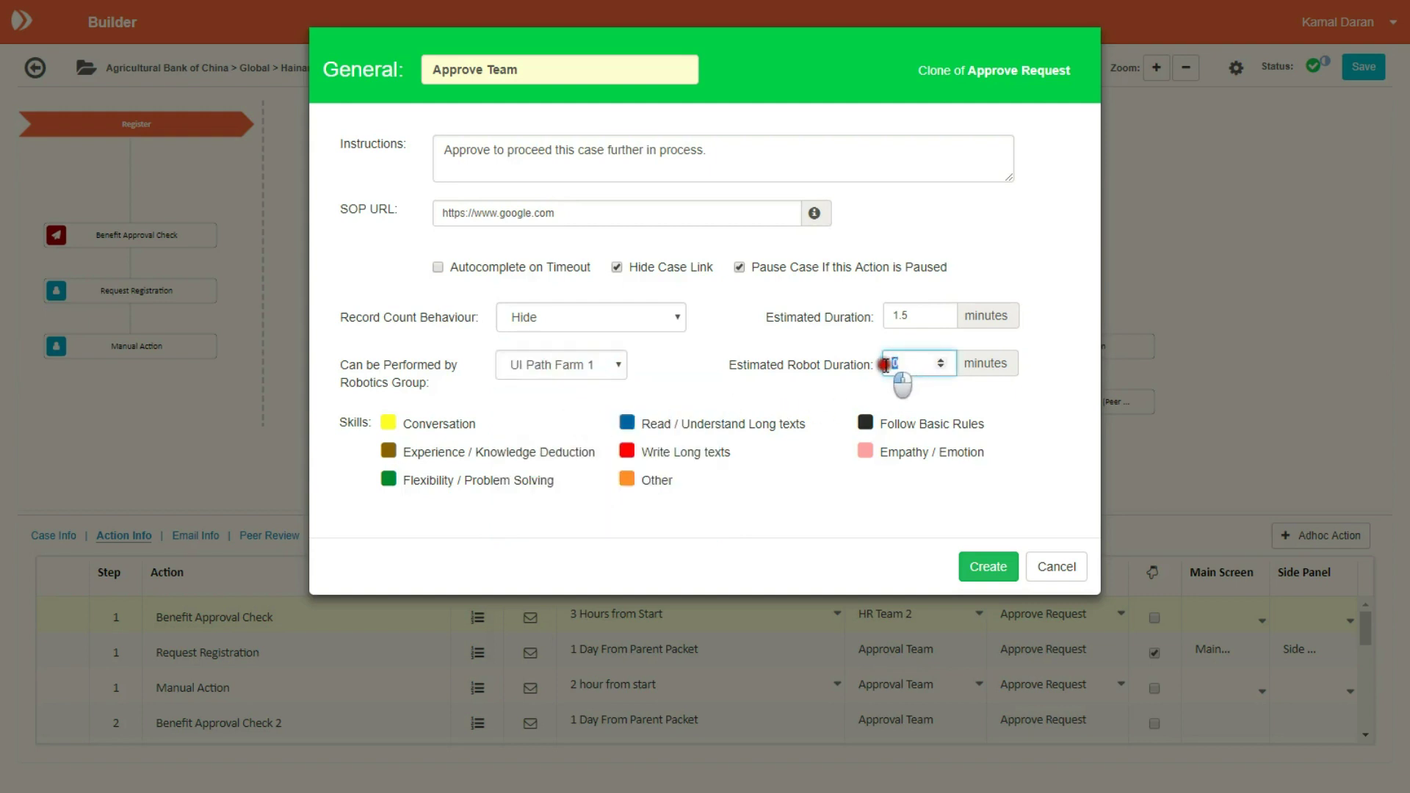
text(1)
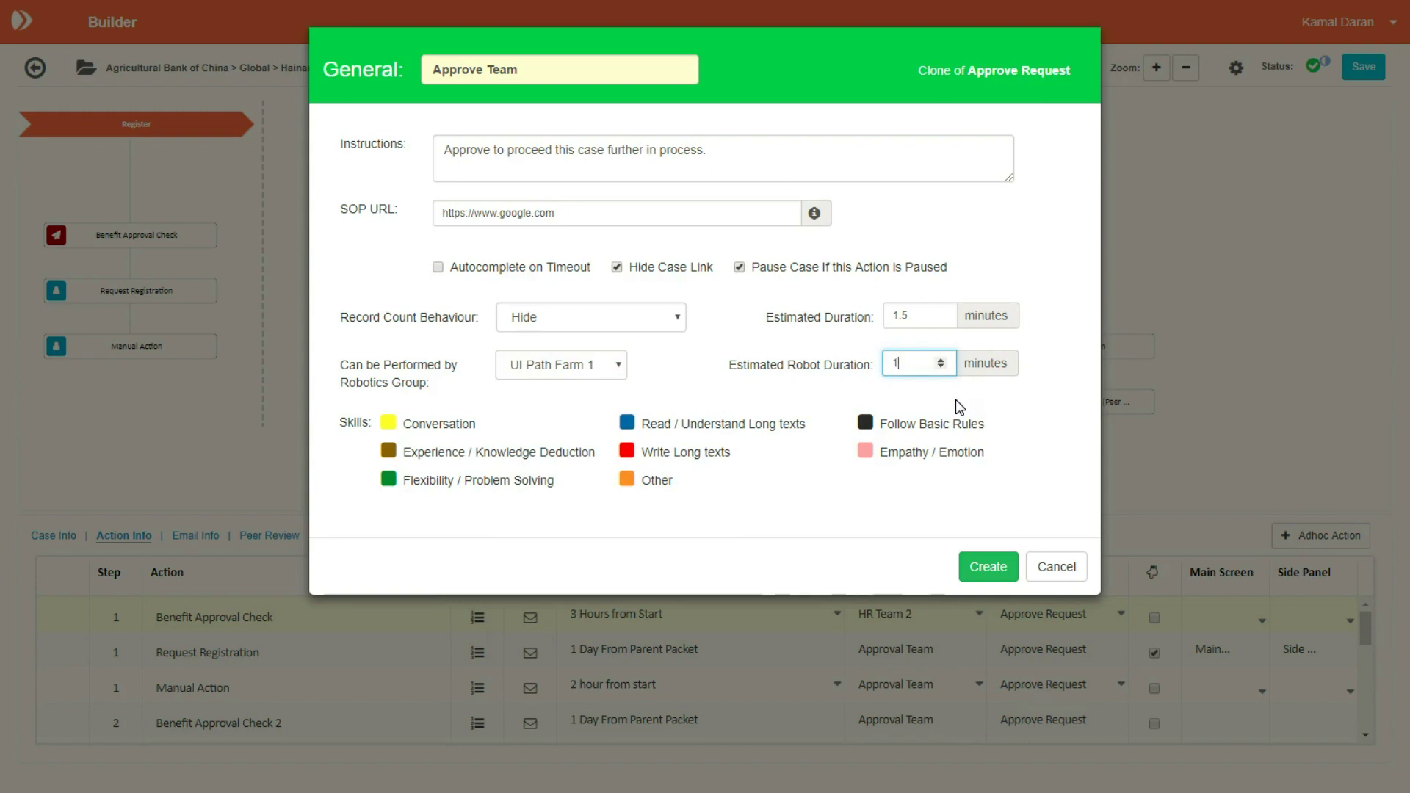
click(1012, 391)
click(910, 402)
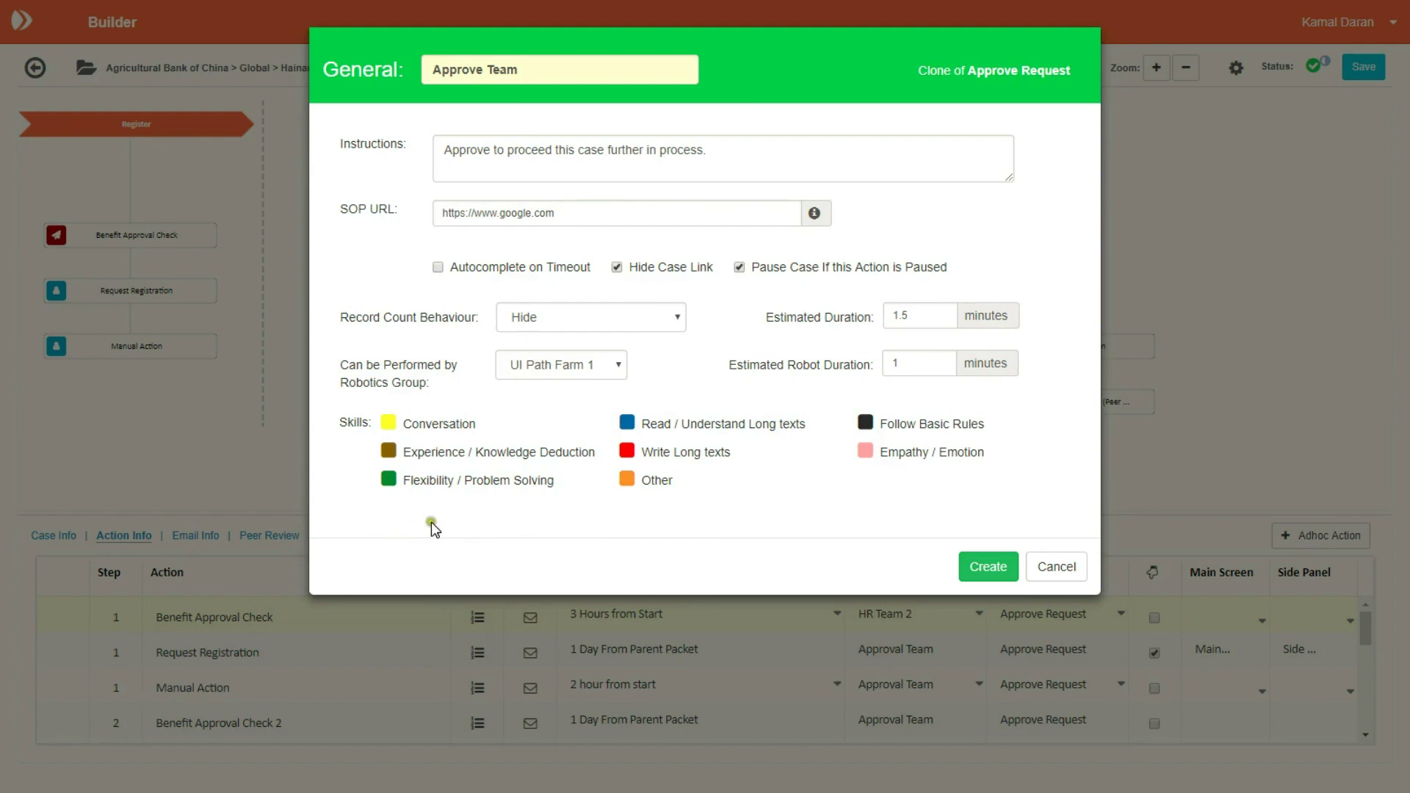
- Select the skills Write Long texts, Follow Basic Rules and Empathy / Emotion, and create the cloned general setting
mouse_move(389, 426)
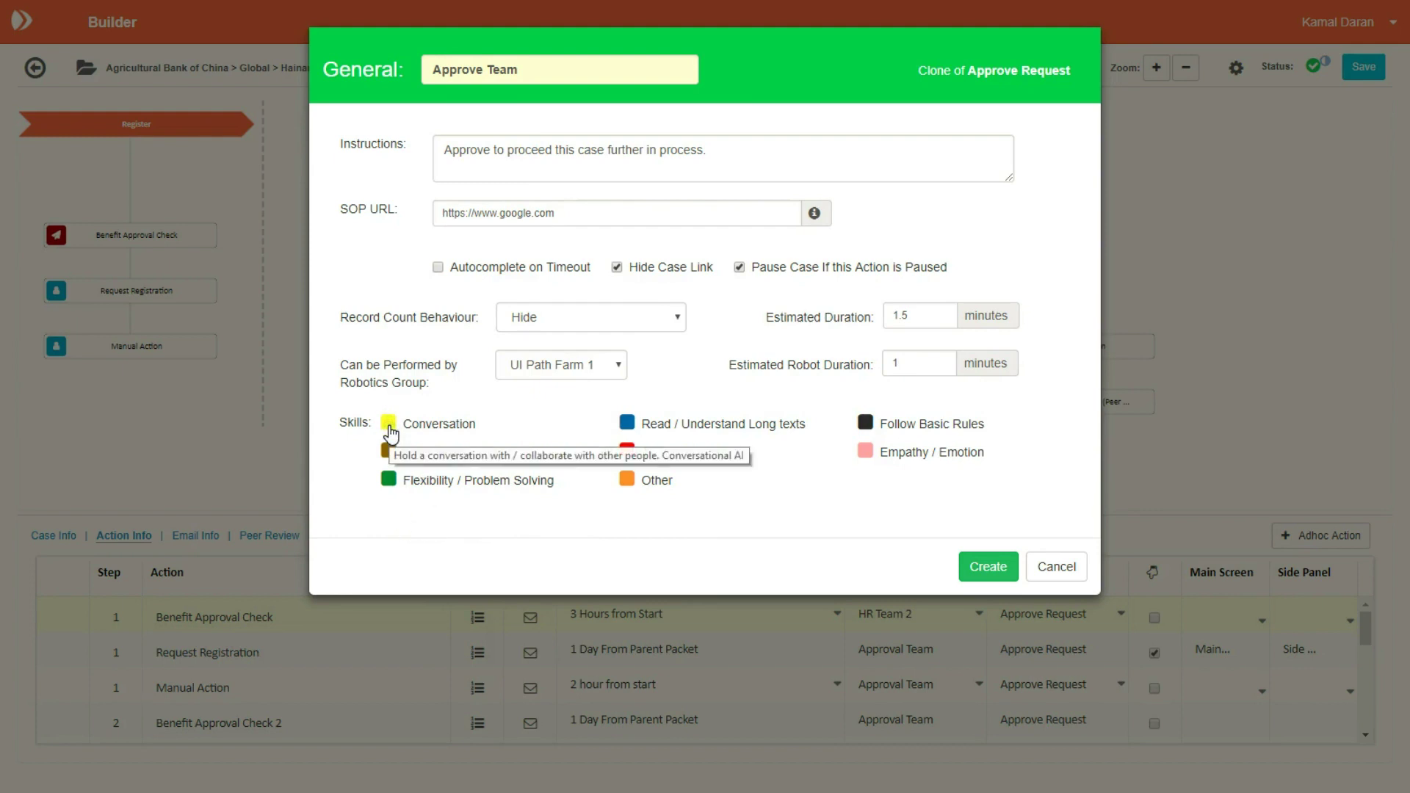
click(625, 451)
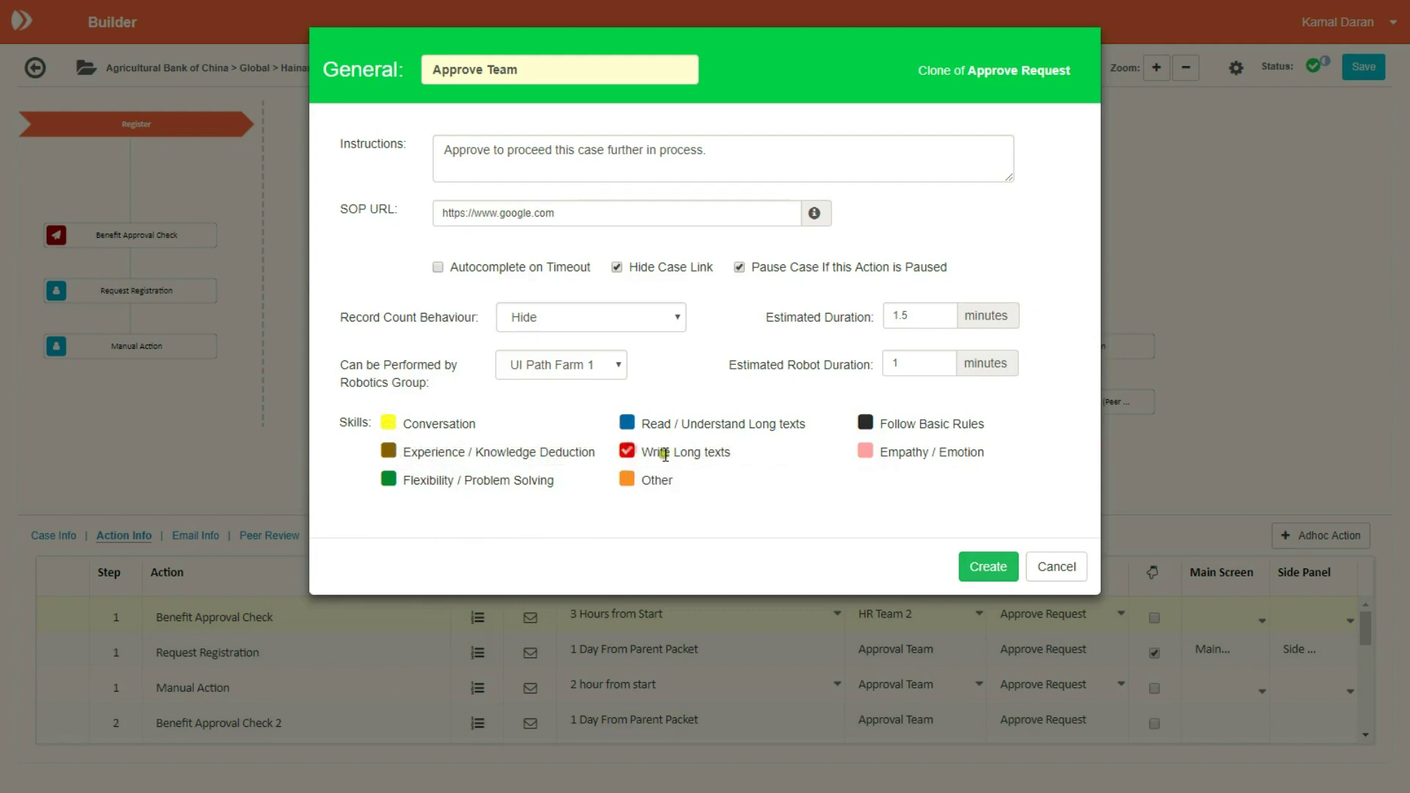
click(866, 425)
click(870, 455)
click(1008, 571)
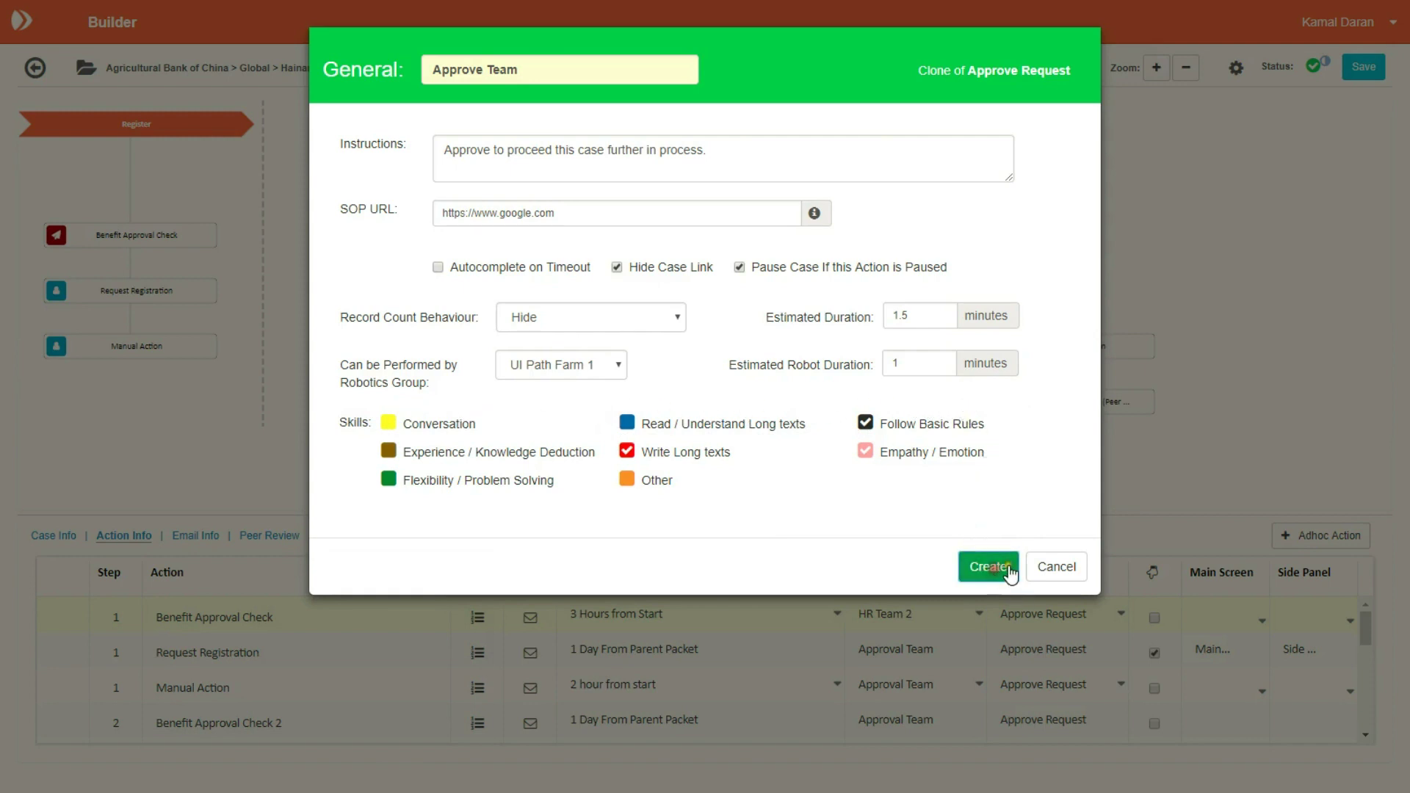